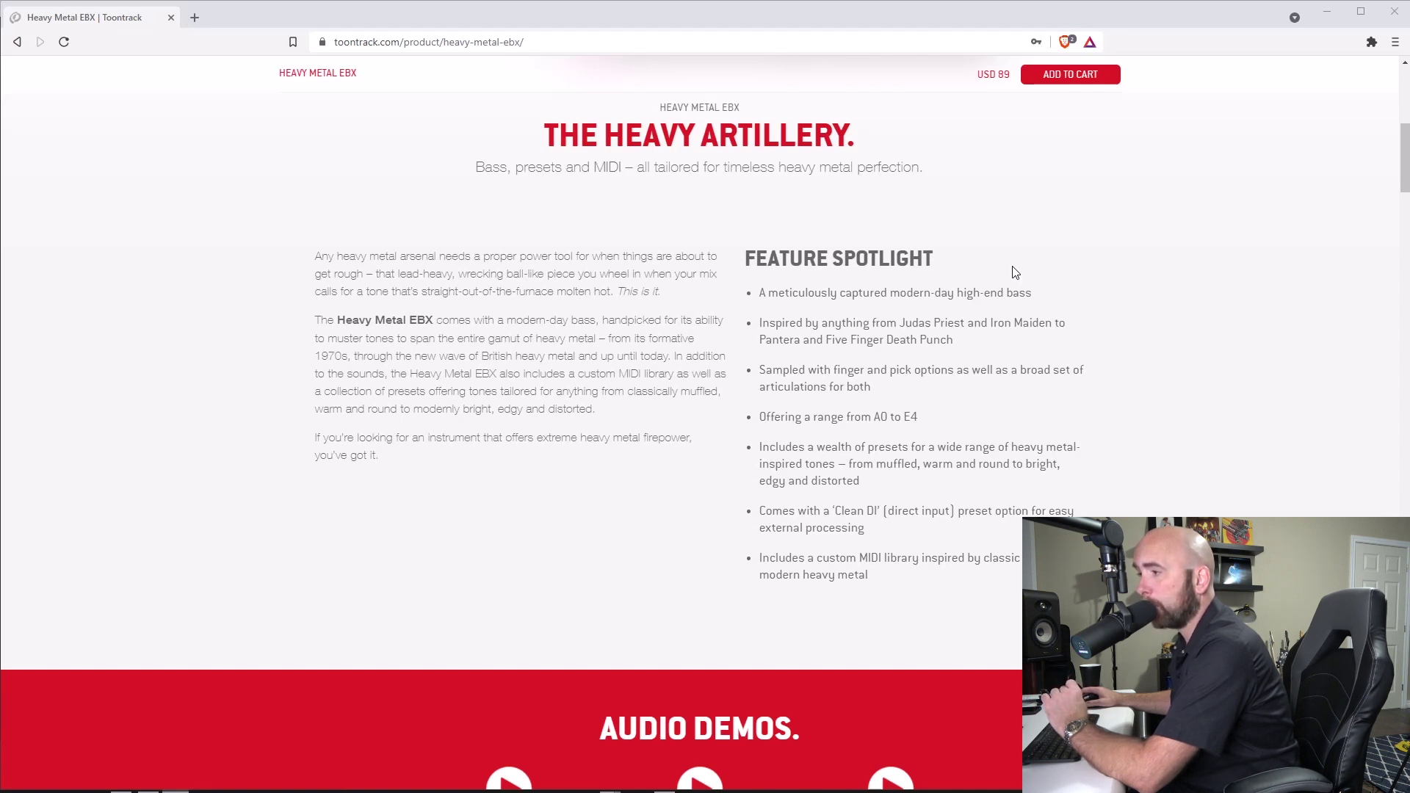
- Look over the feature list and audio demos section on the Heavy Metal EBX product page
scroll(1014, 272, "down", 10)
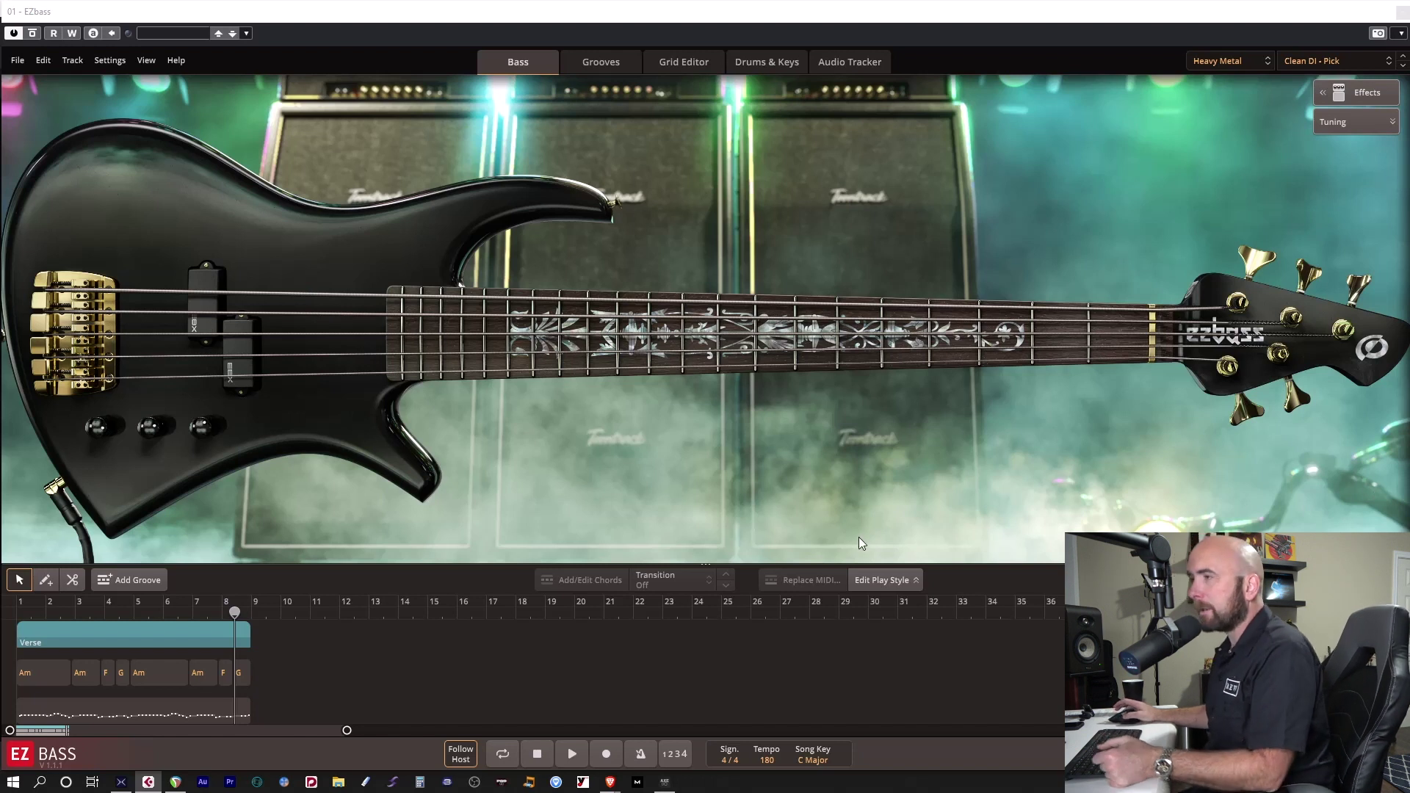
- Switch to EZbass and review the available bass libraries and the Heavy Metal library's pick and finger presets
left_click(1231, 62)
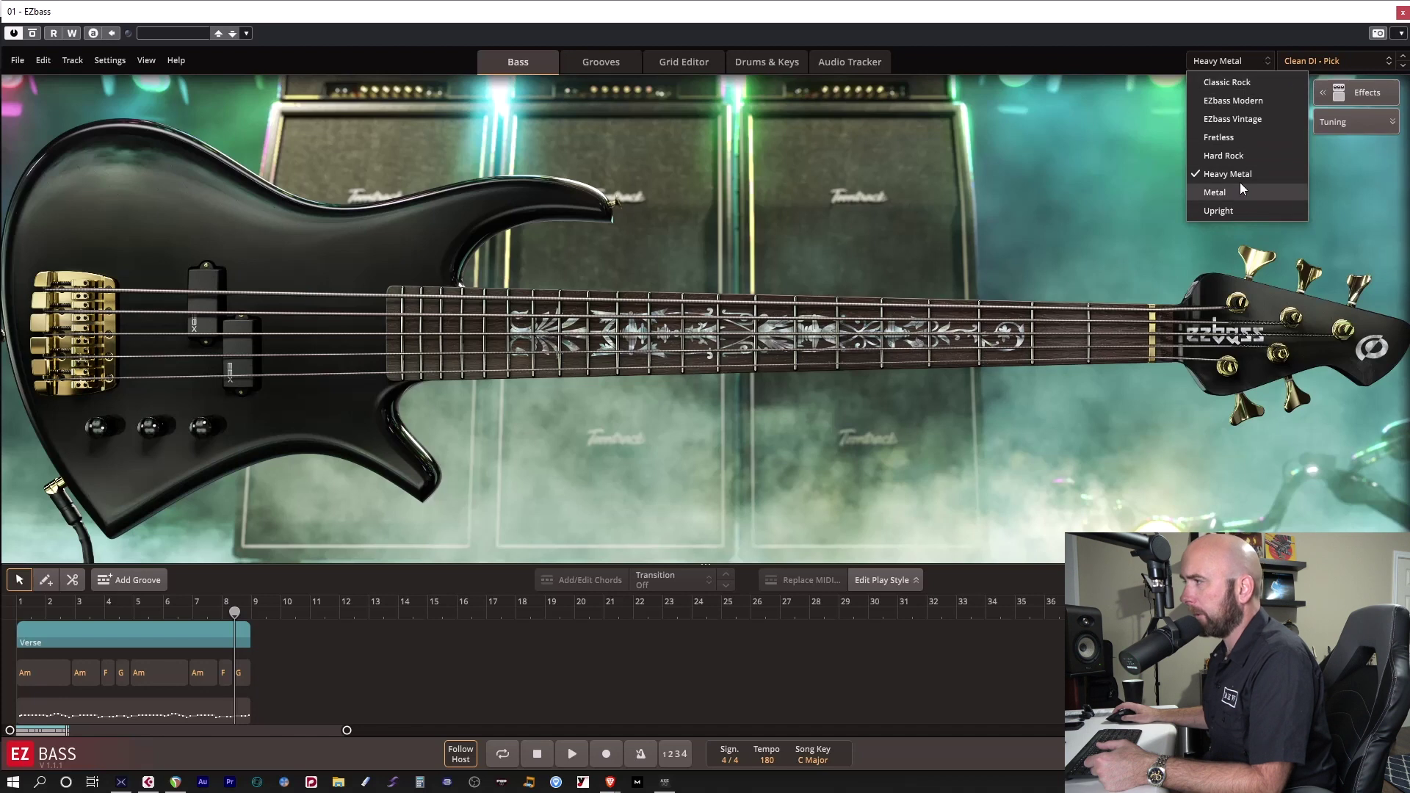
left_click(1115, 127)
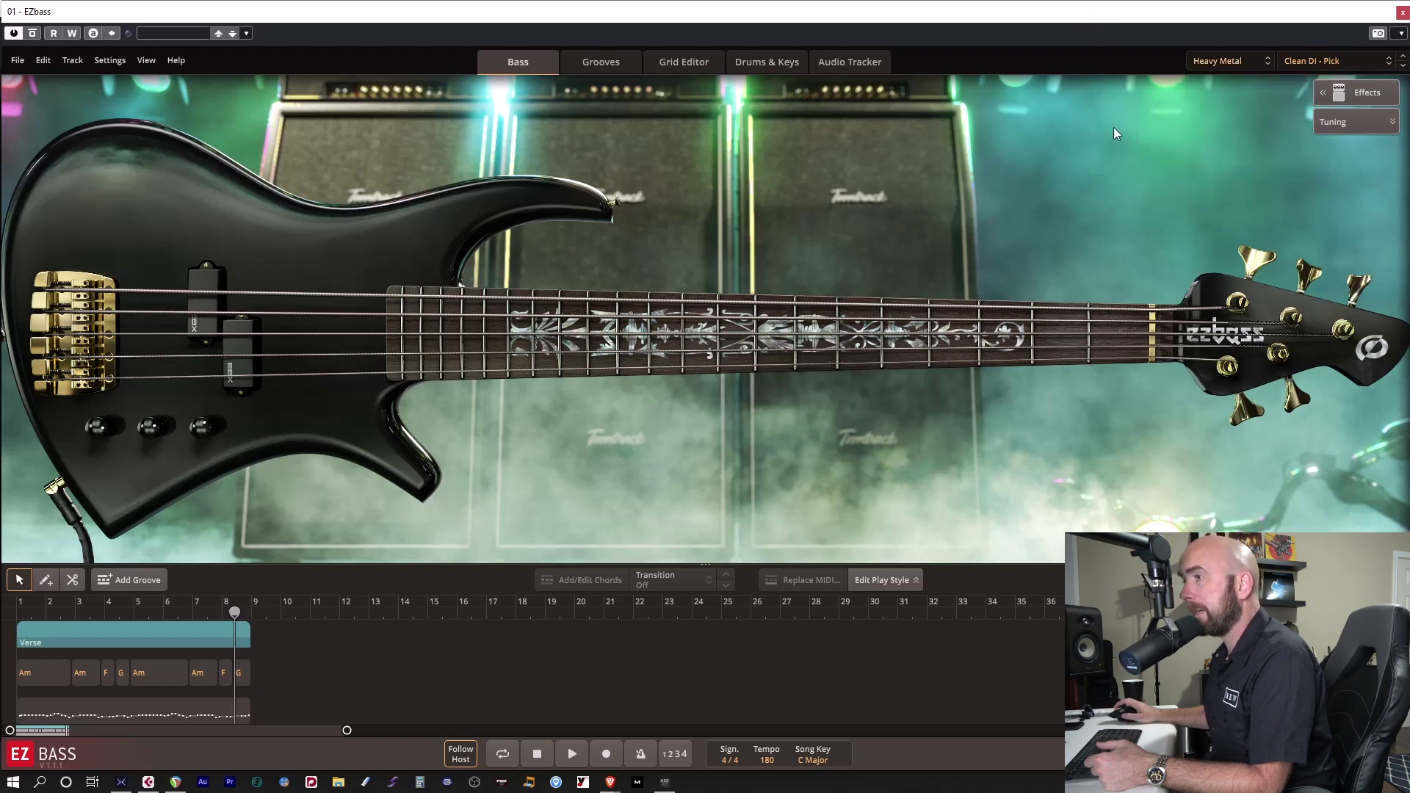
left_click(603, 66)
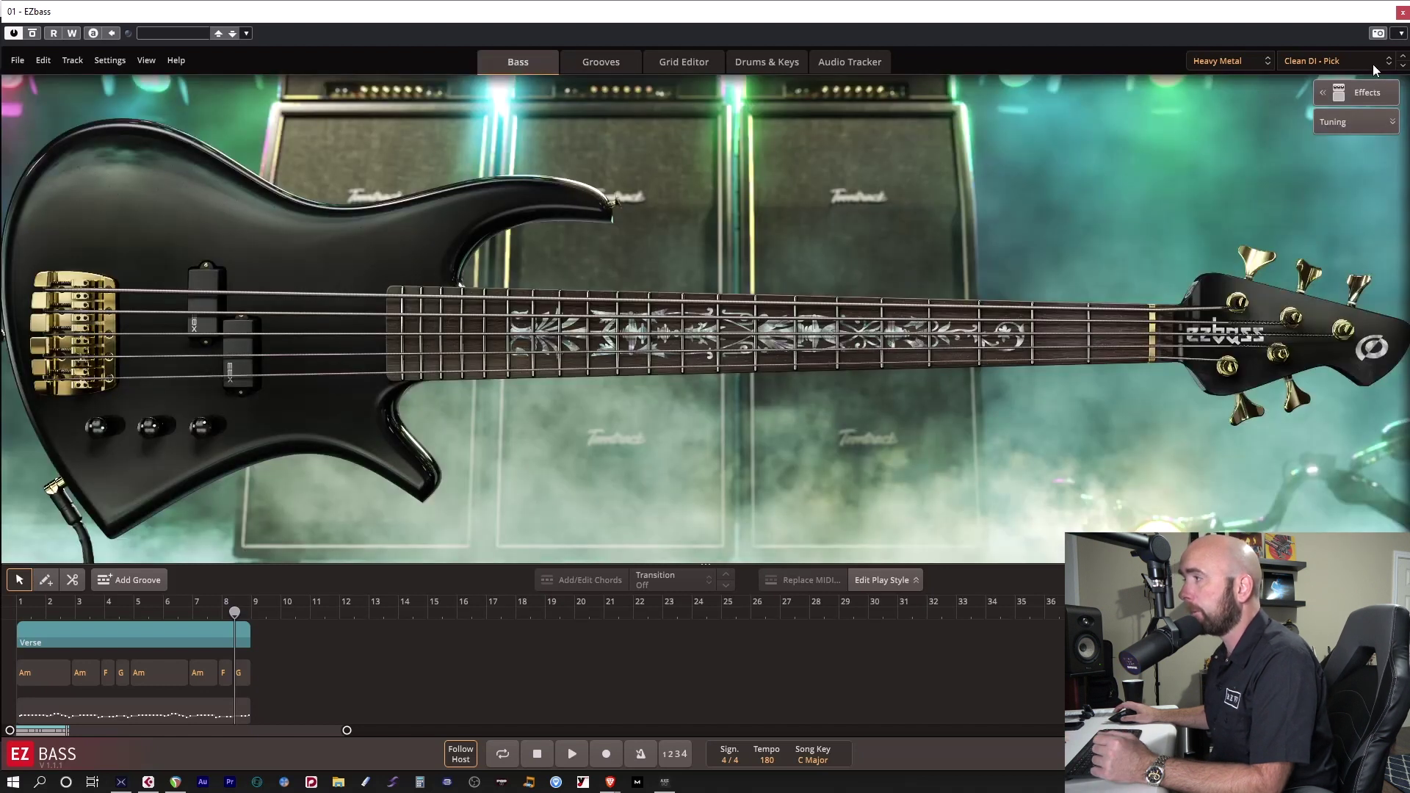
left_click(1341, 64)
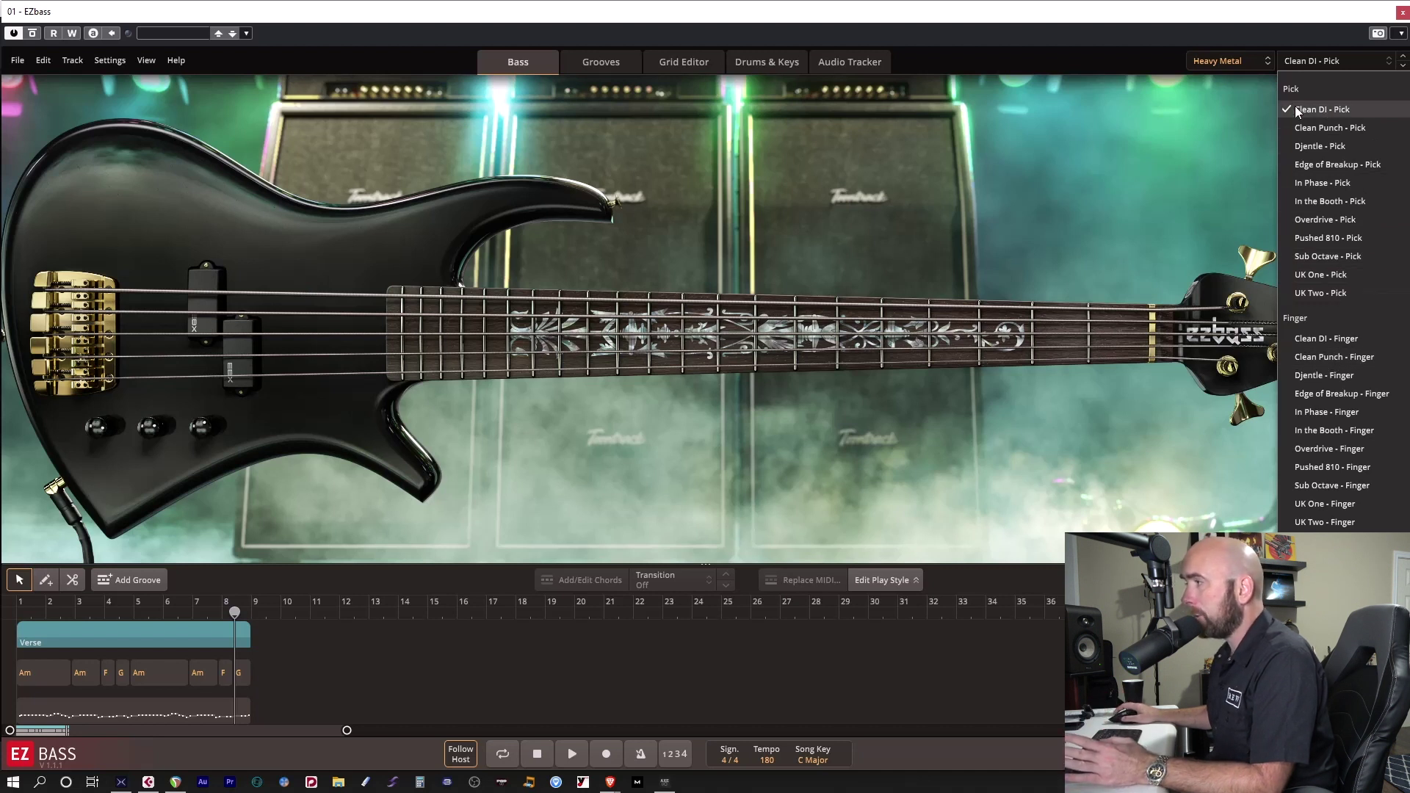
left_click(1077, 42)
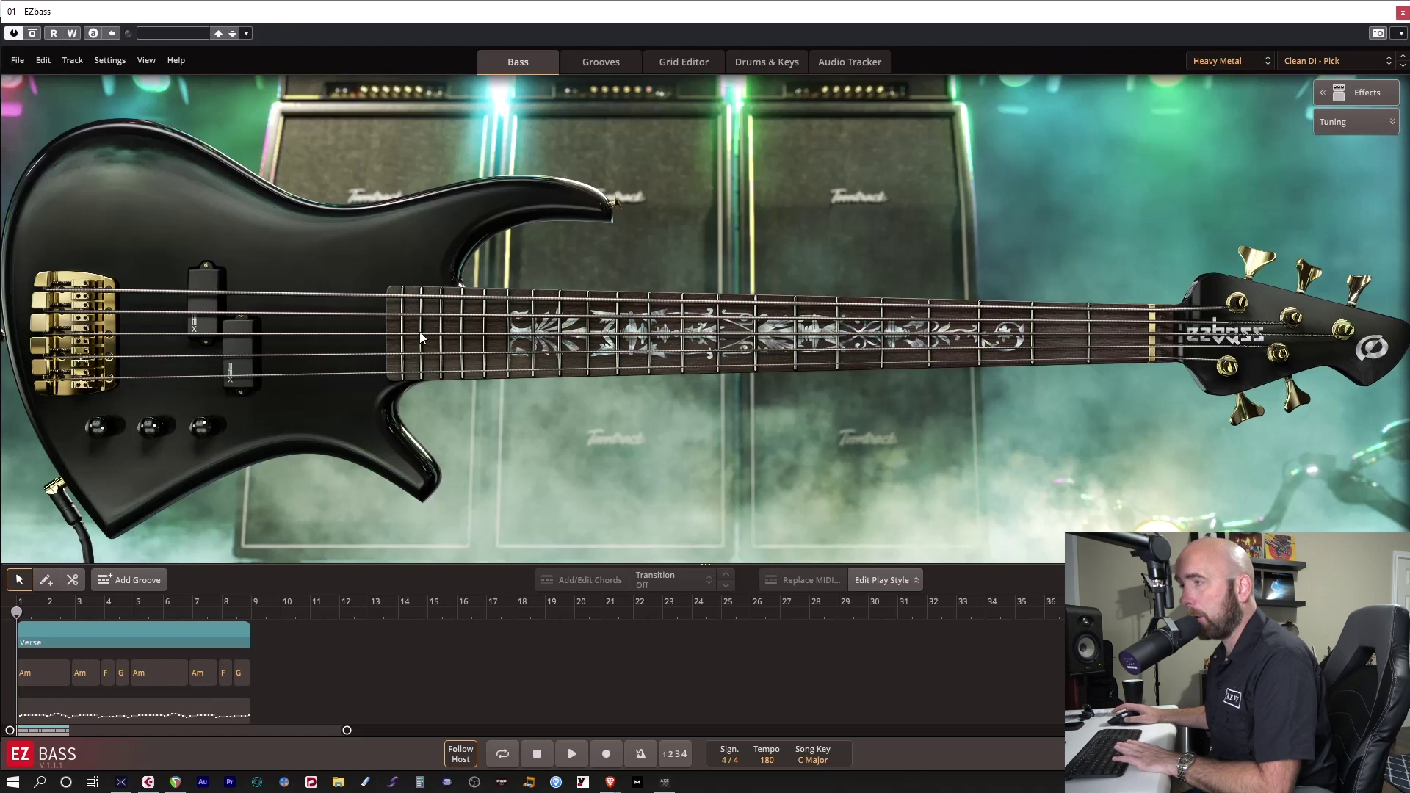
- Check the Verse block's source in the groove library, then play it back with the Clean DI - Pick preset
double_click(148, 633)
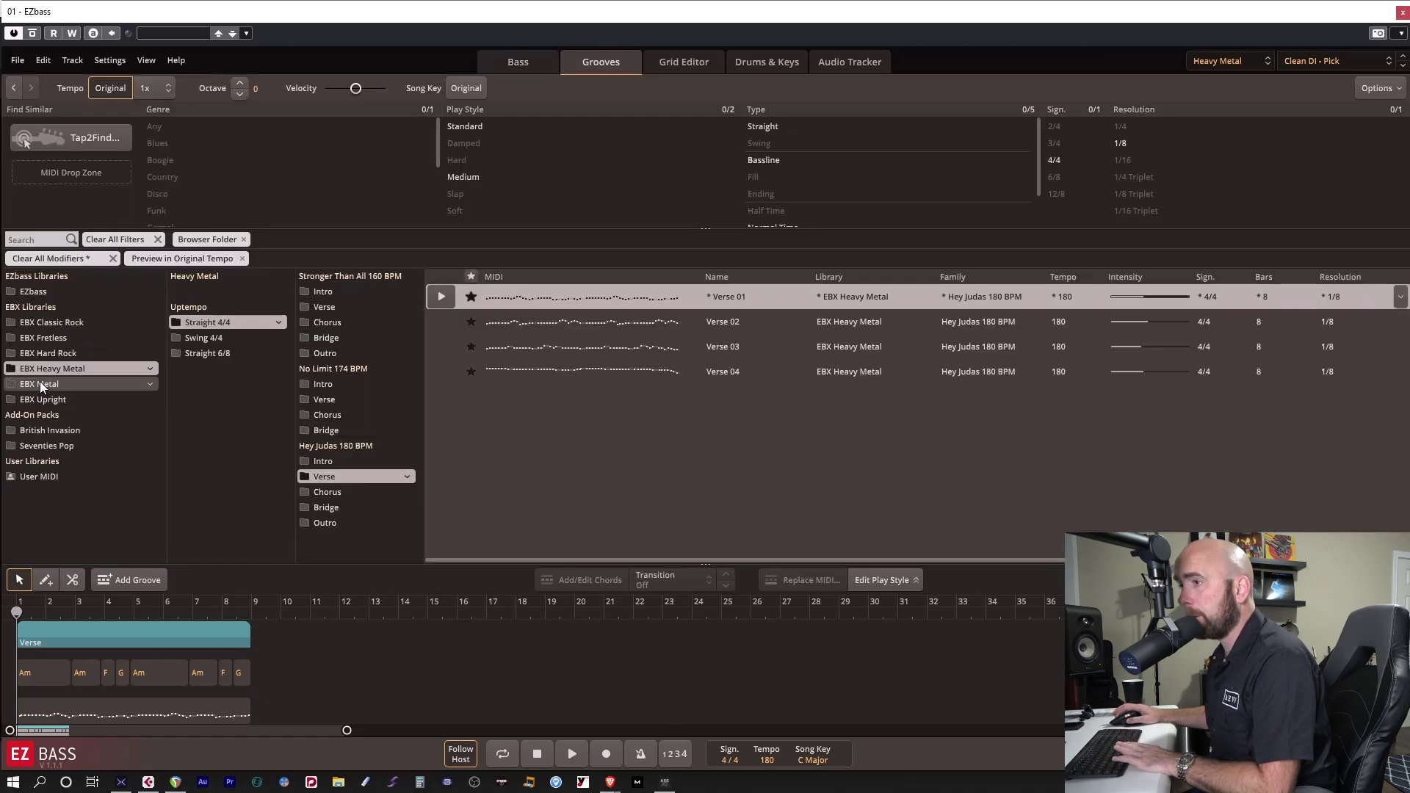
left_click(509, 61)
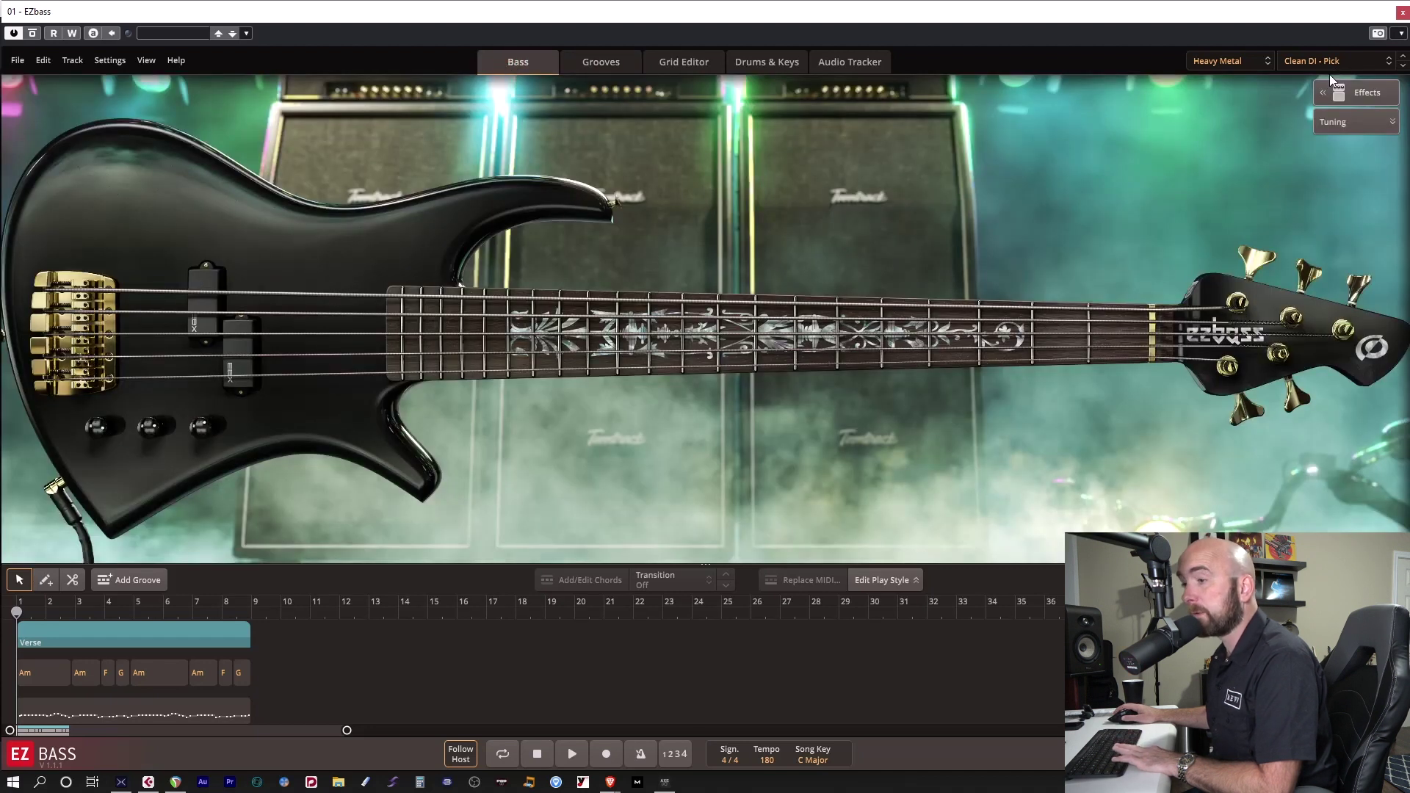
key("space")
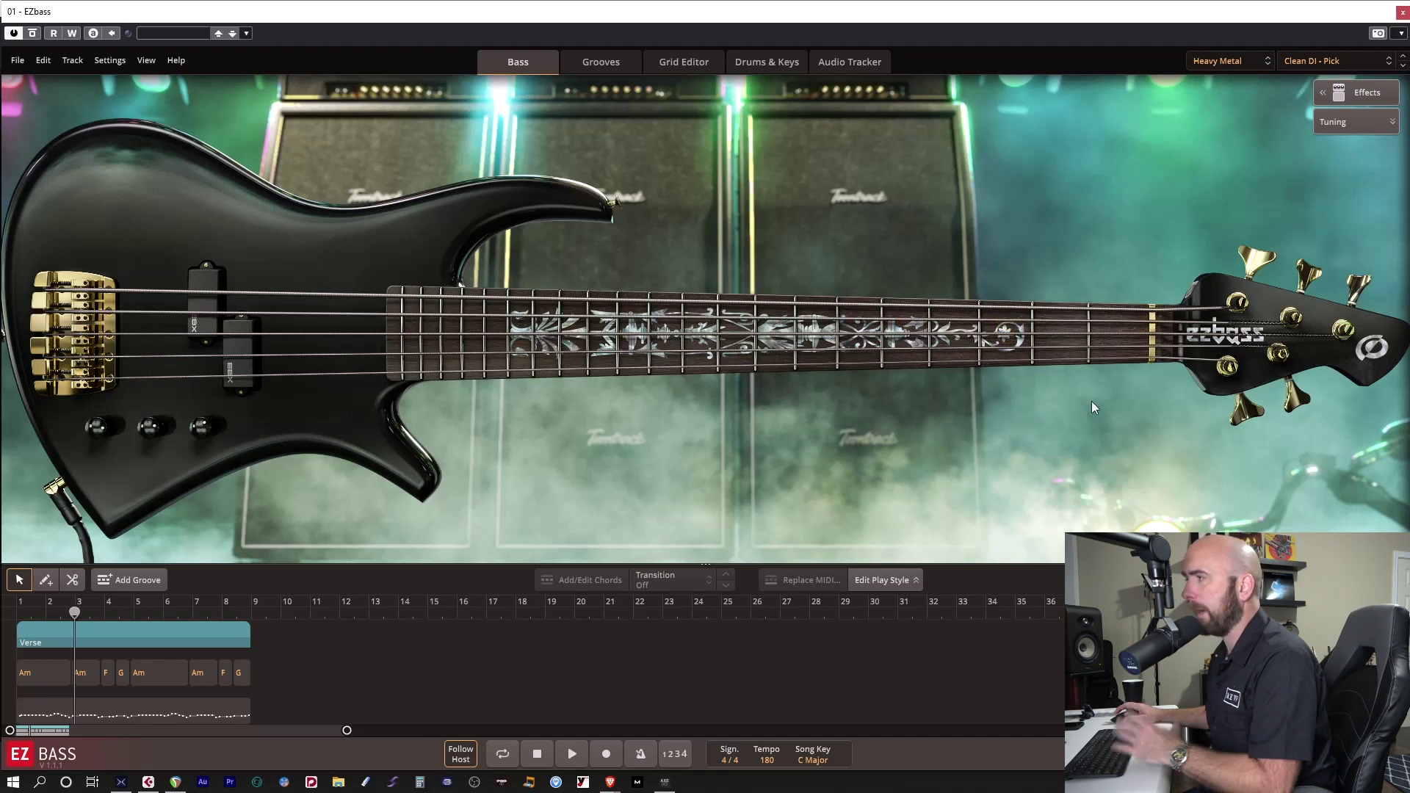
key("space")
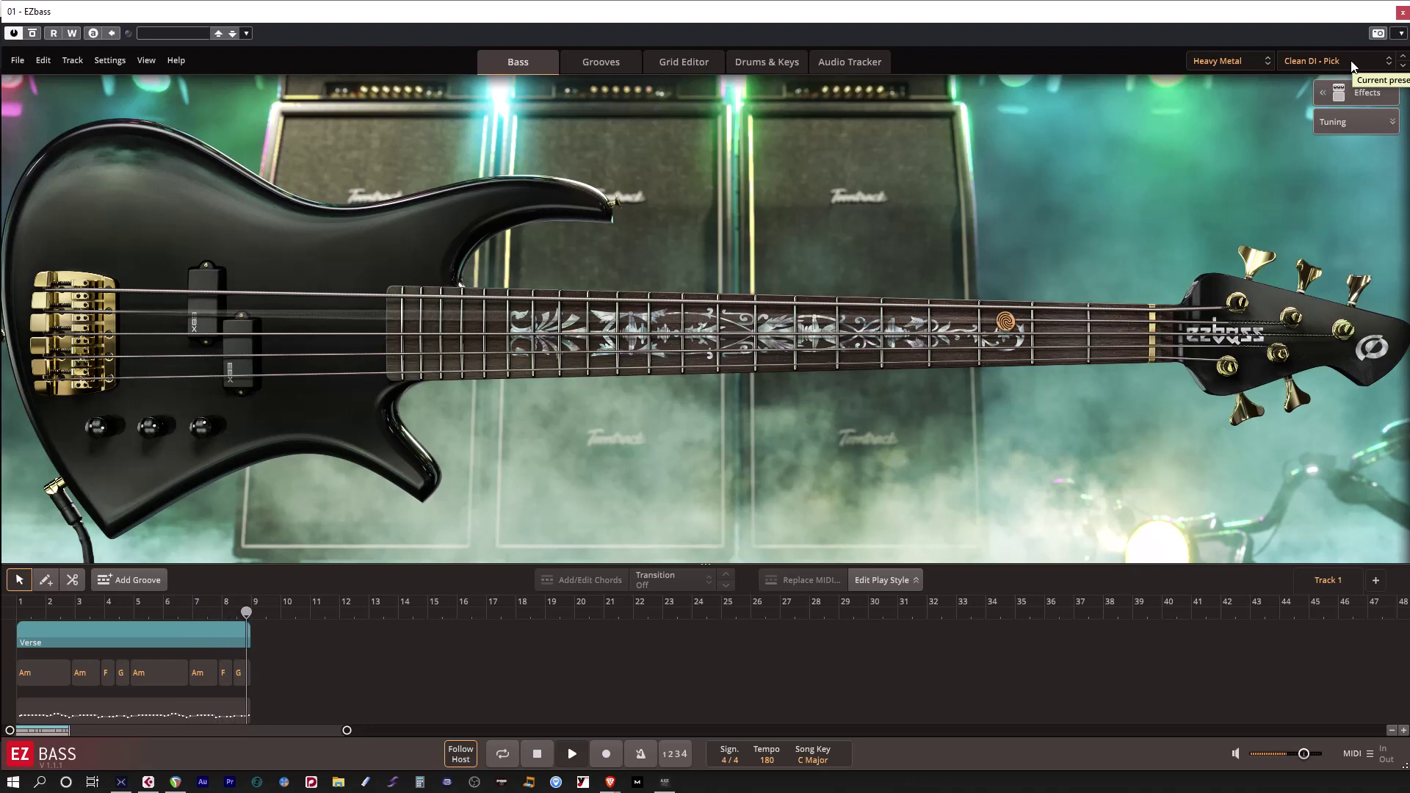
- Audition the Heavy Metal pick and finger presets one after another while the verse plays
left_click(1353, 65)
left_click(1345, 118)
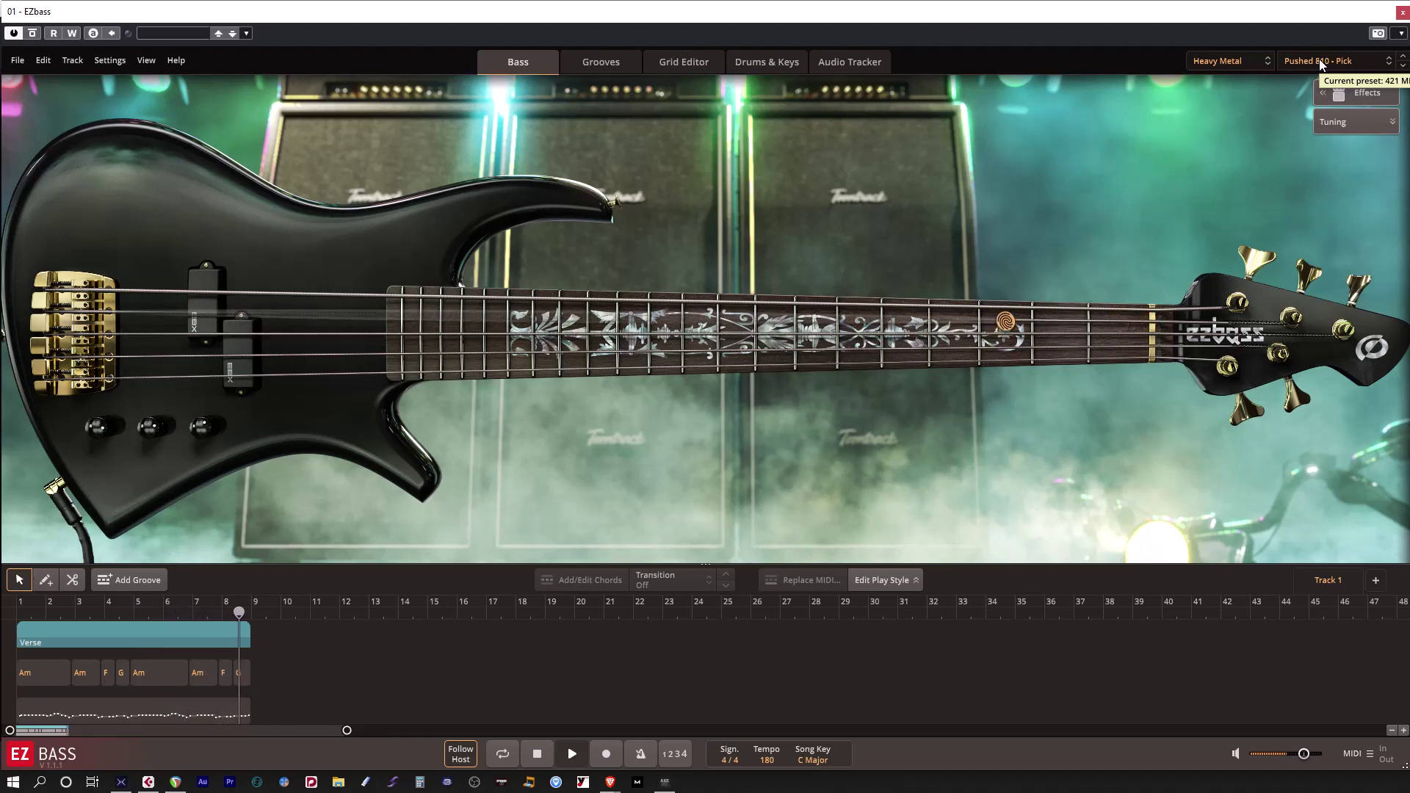
scroll(1319, 59, "down", 1)
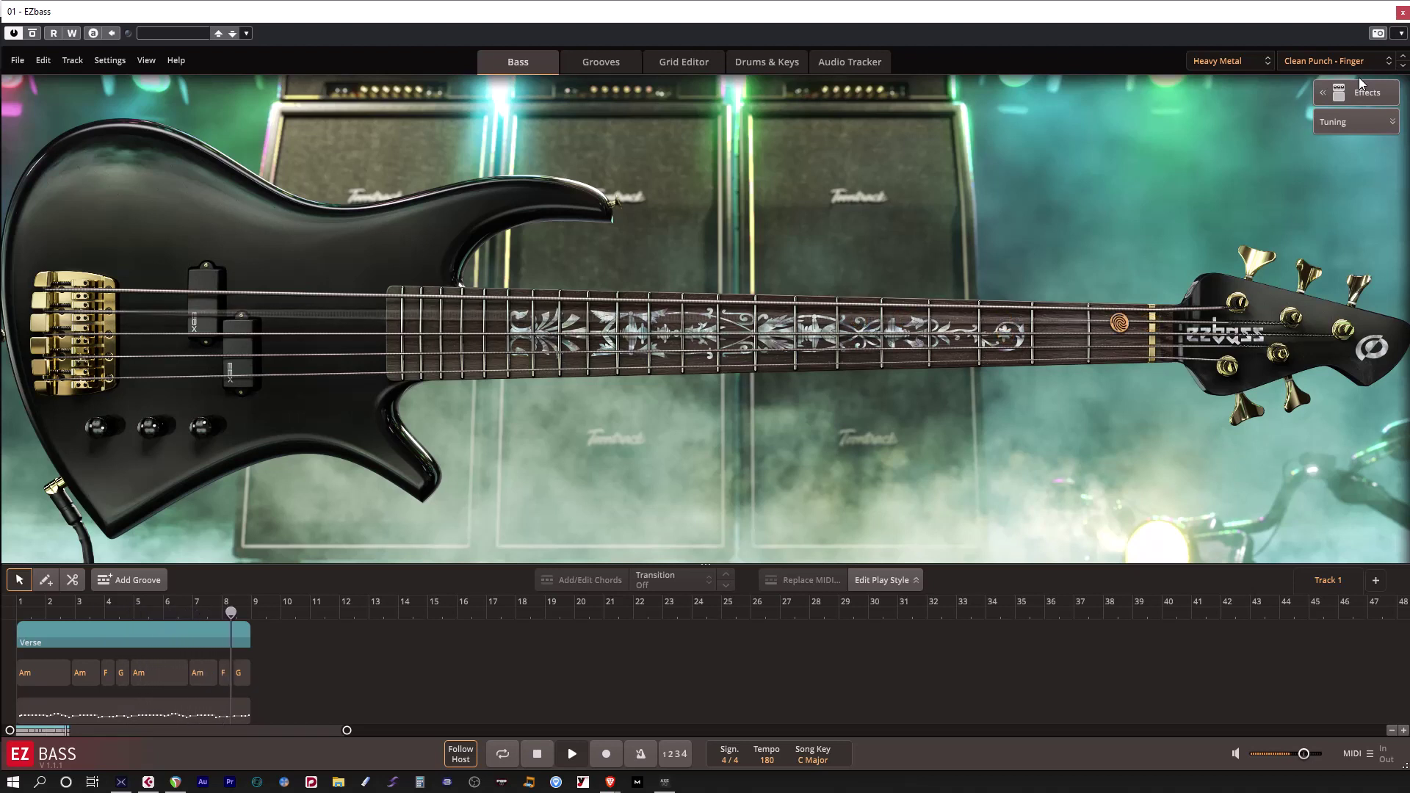
scroll(1345, 63, "down", 1)
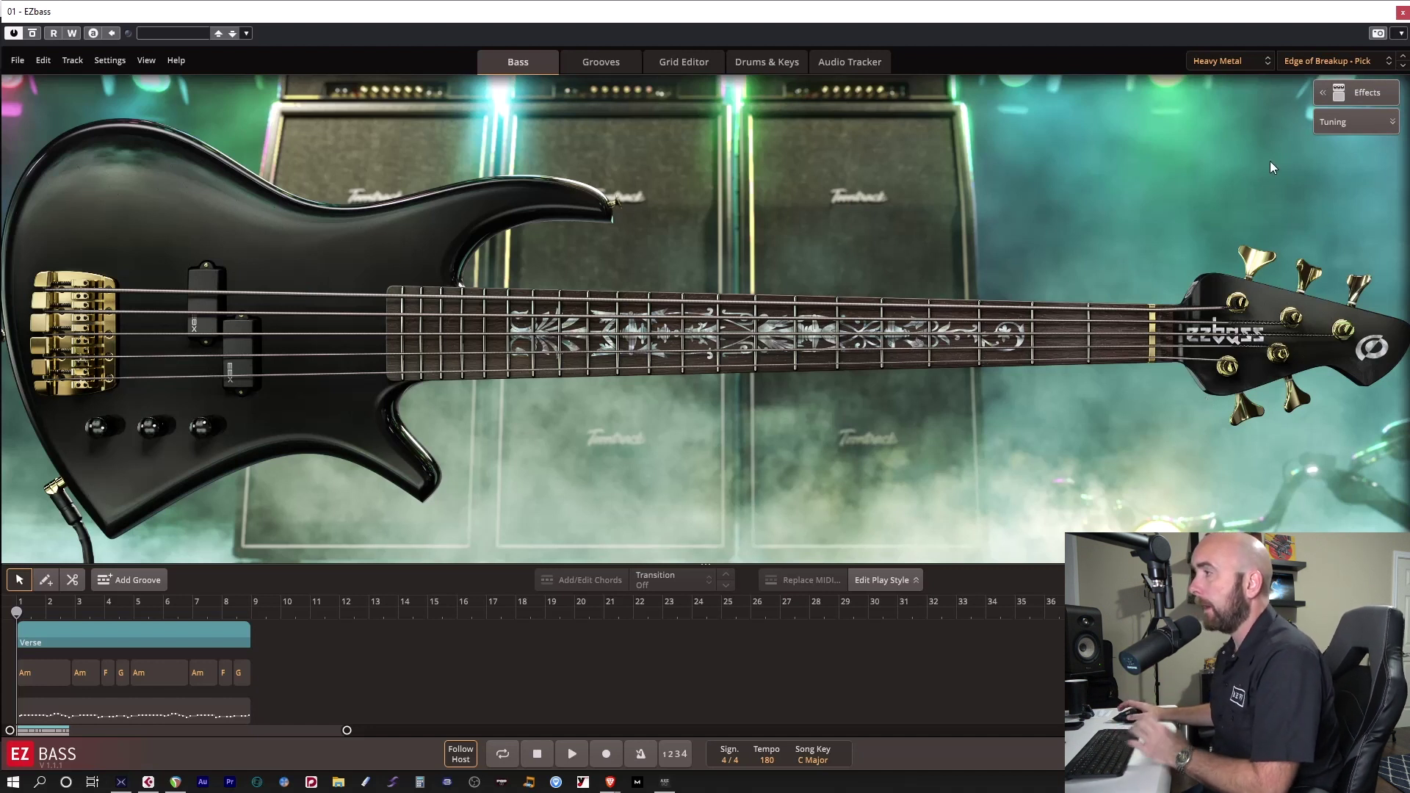
- Show the effects controls and compare those of the Clean DI - Pick and Clean Punch - Pick presets
left_click(1364, 96)
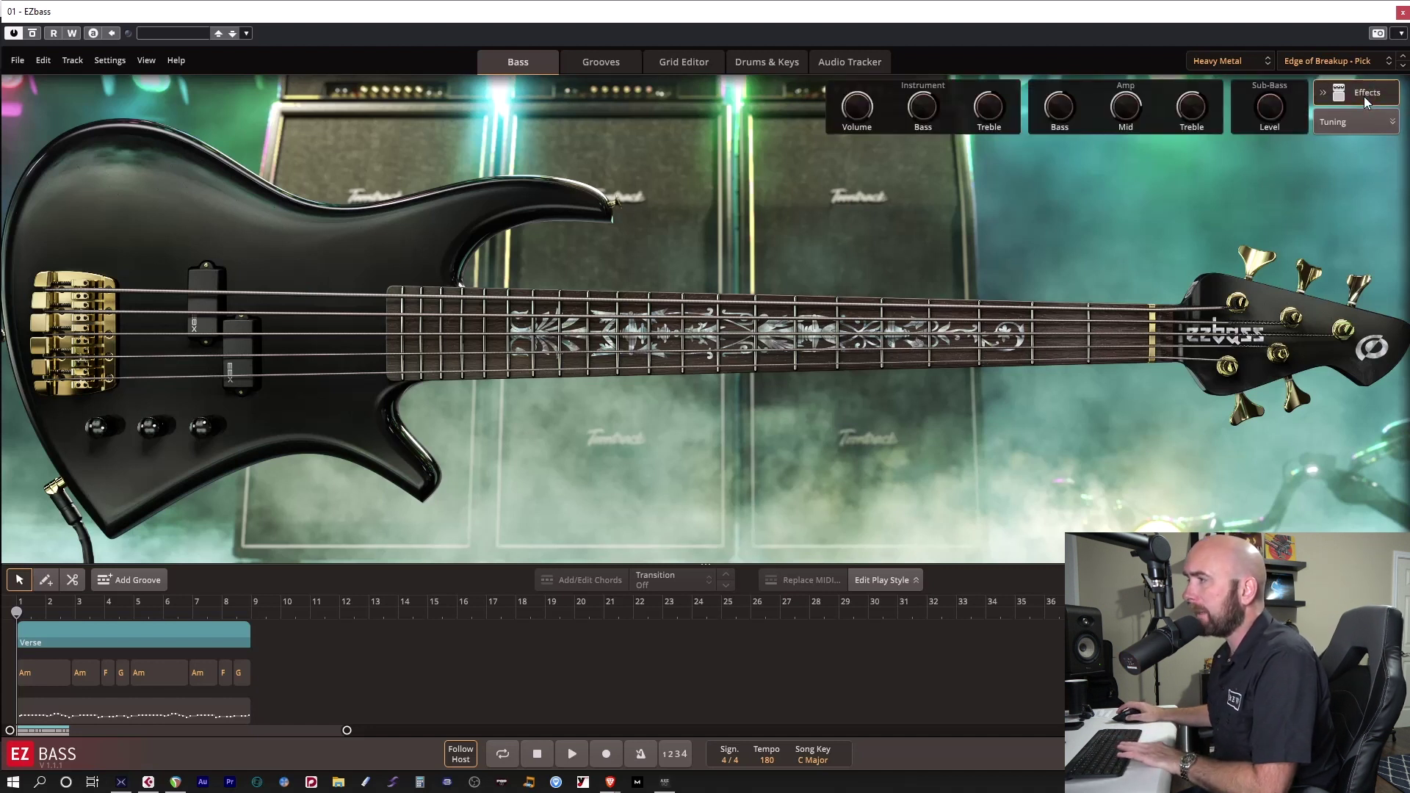
left_click(1345, 64)
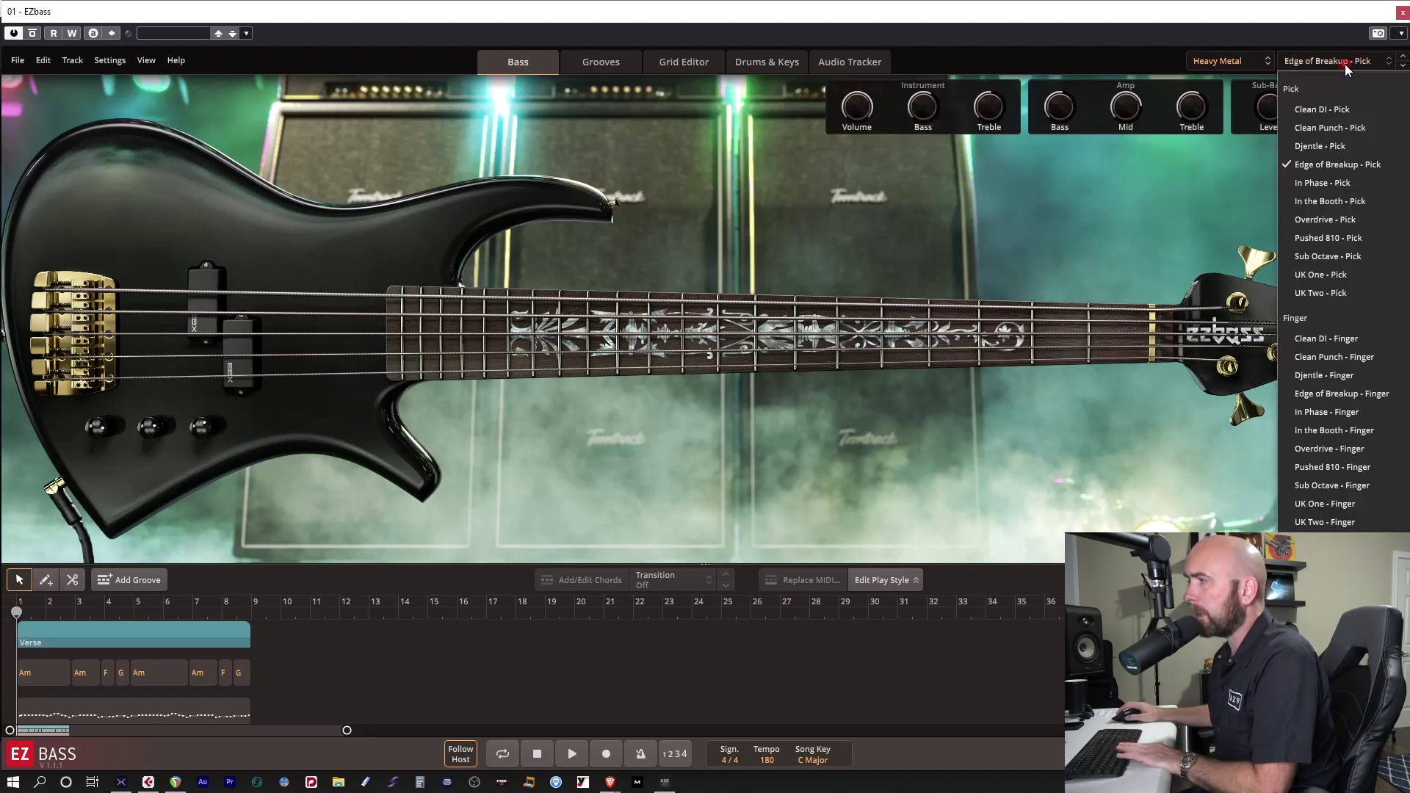
left_click(1338, 106)
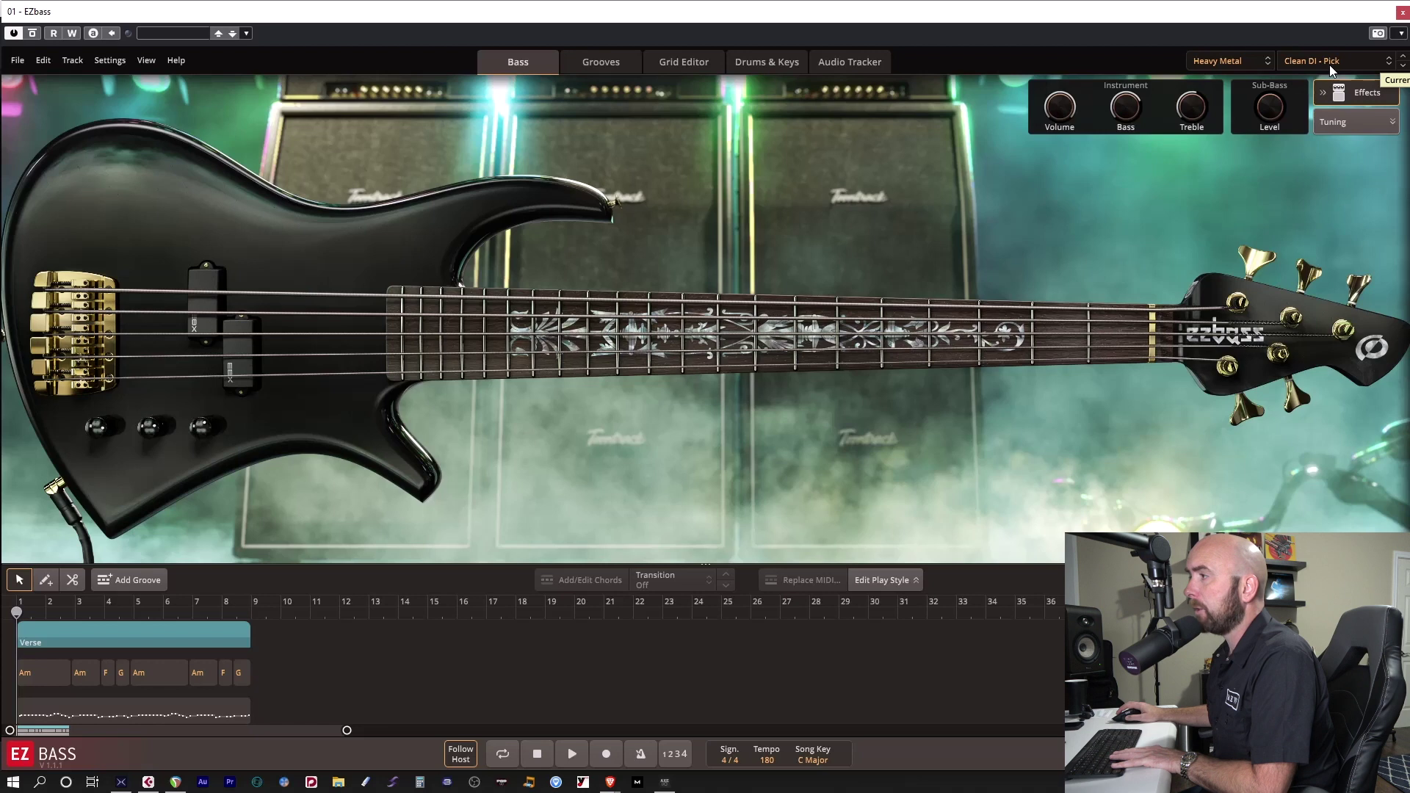
left_click(1329, 65)
left_click(1332, 125)
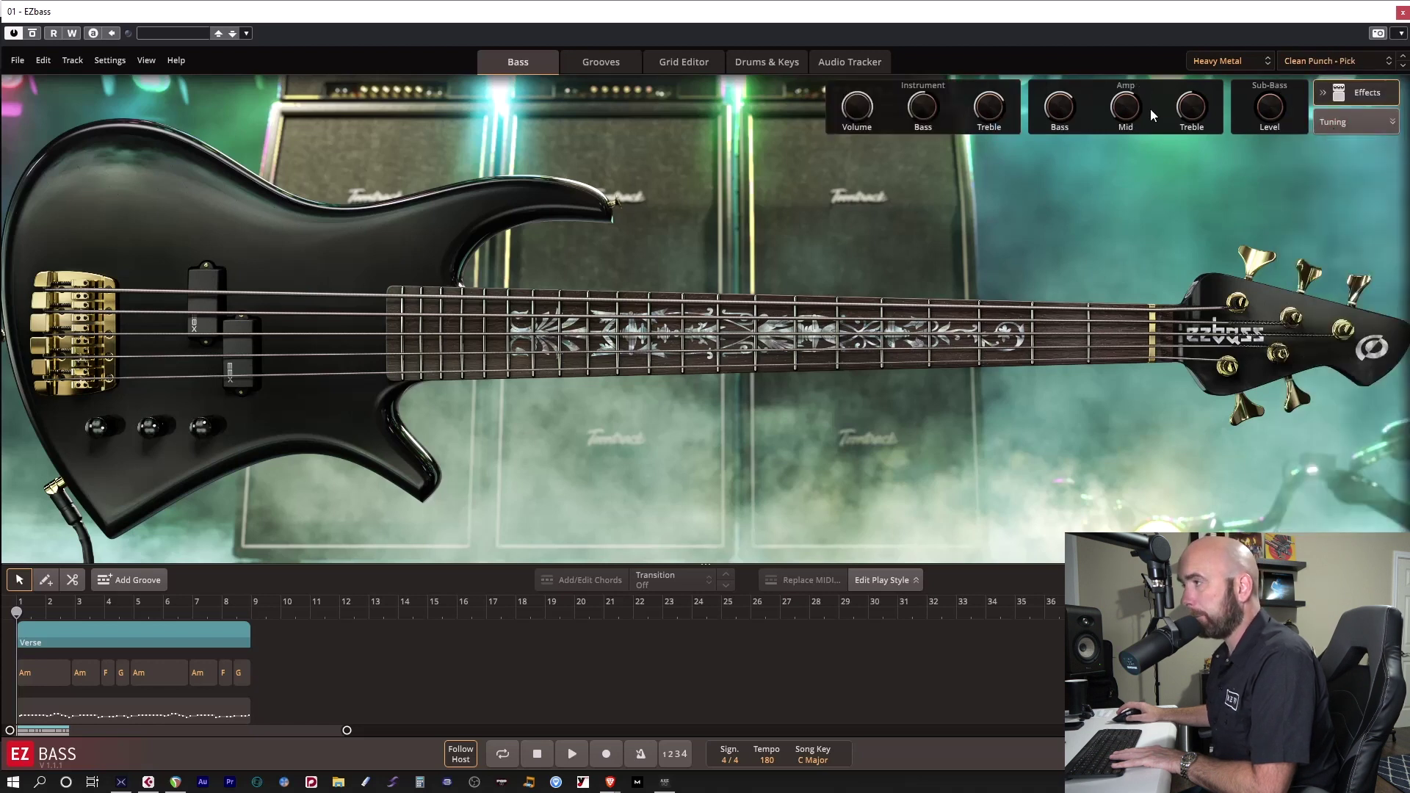
- Load the Djentle, Edge of Breakup and In Phase pick presets in turn to examine their effects controls
left_click(1342, 65)
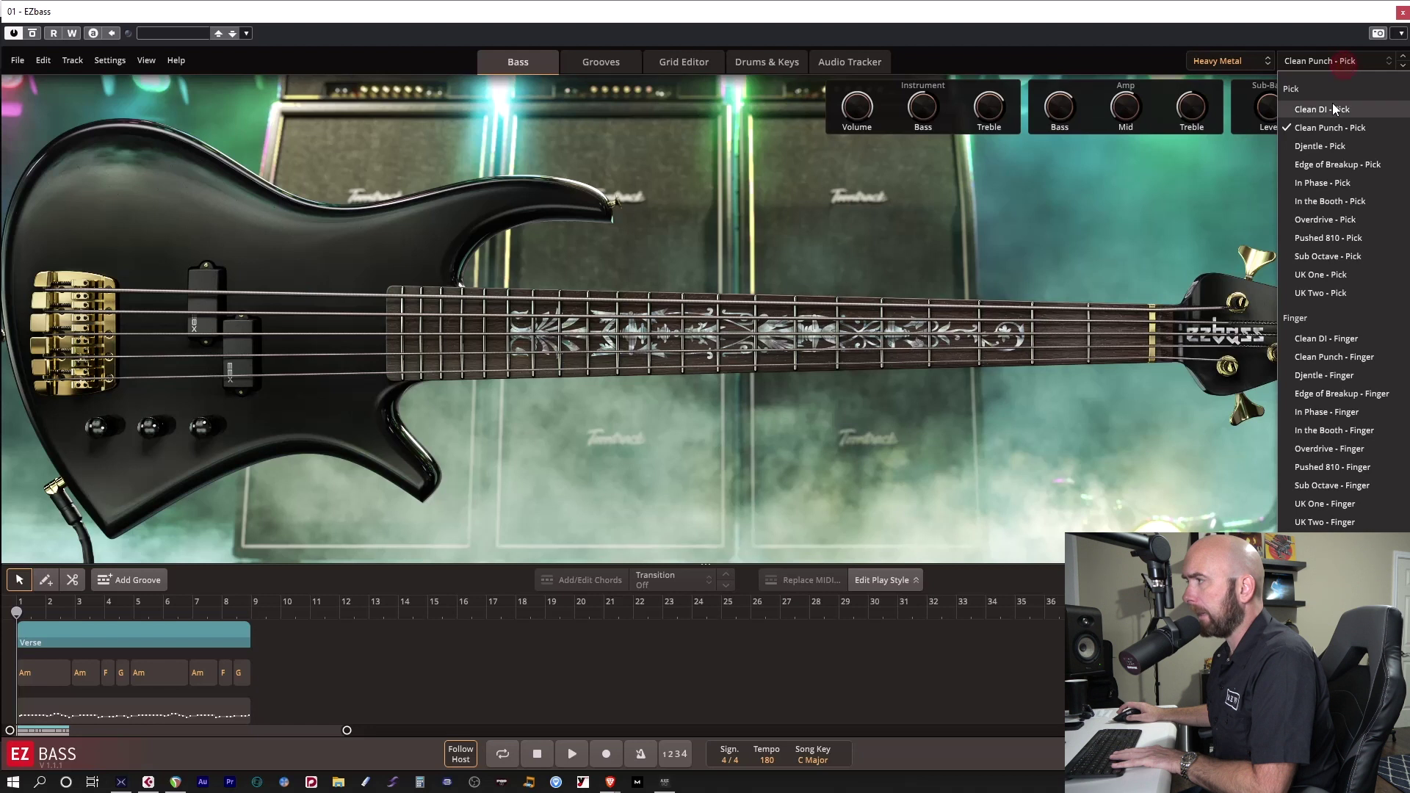
left_click(1333, 146)
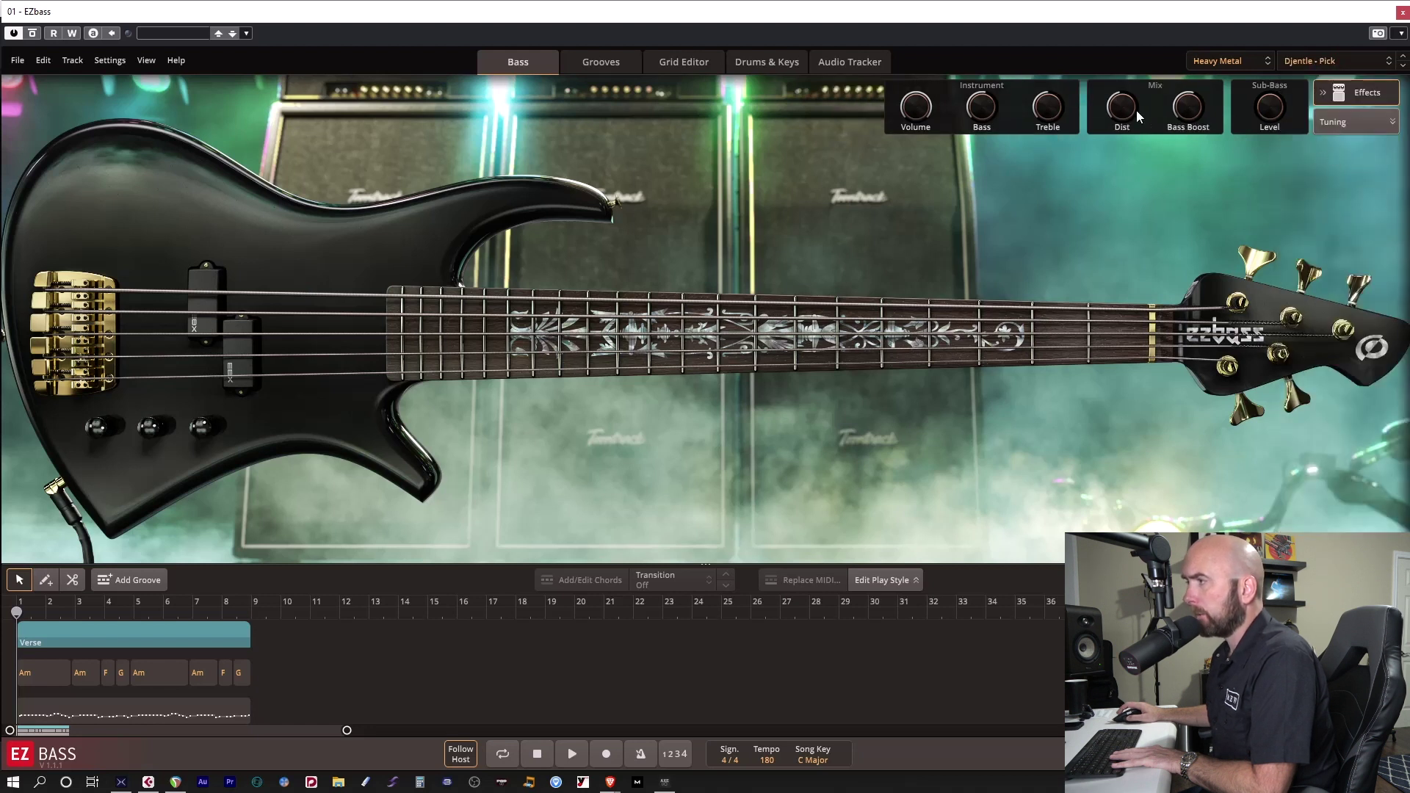
left_click(1321, 63)
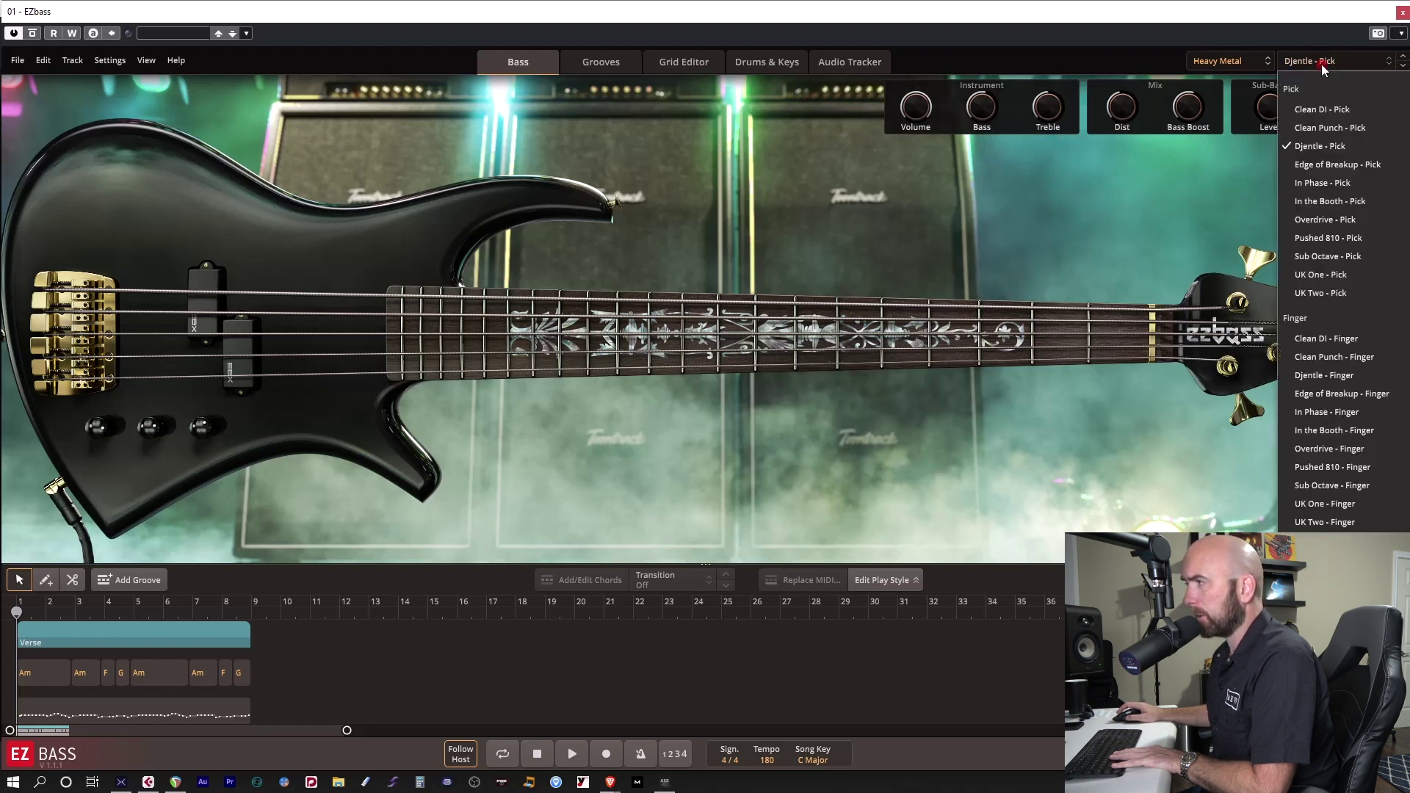
left_click(1332, 160)
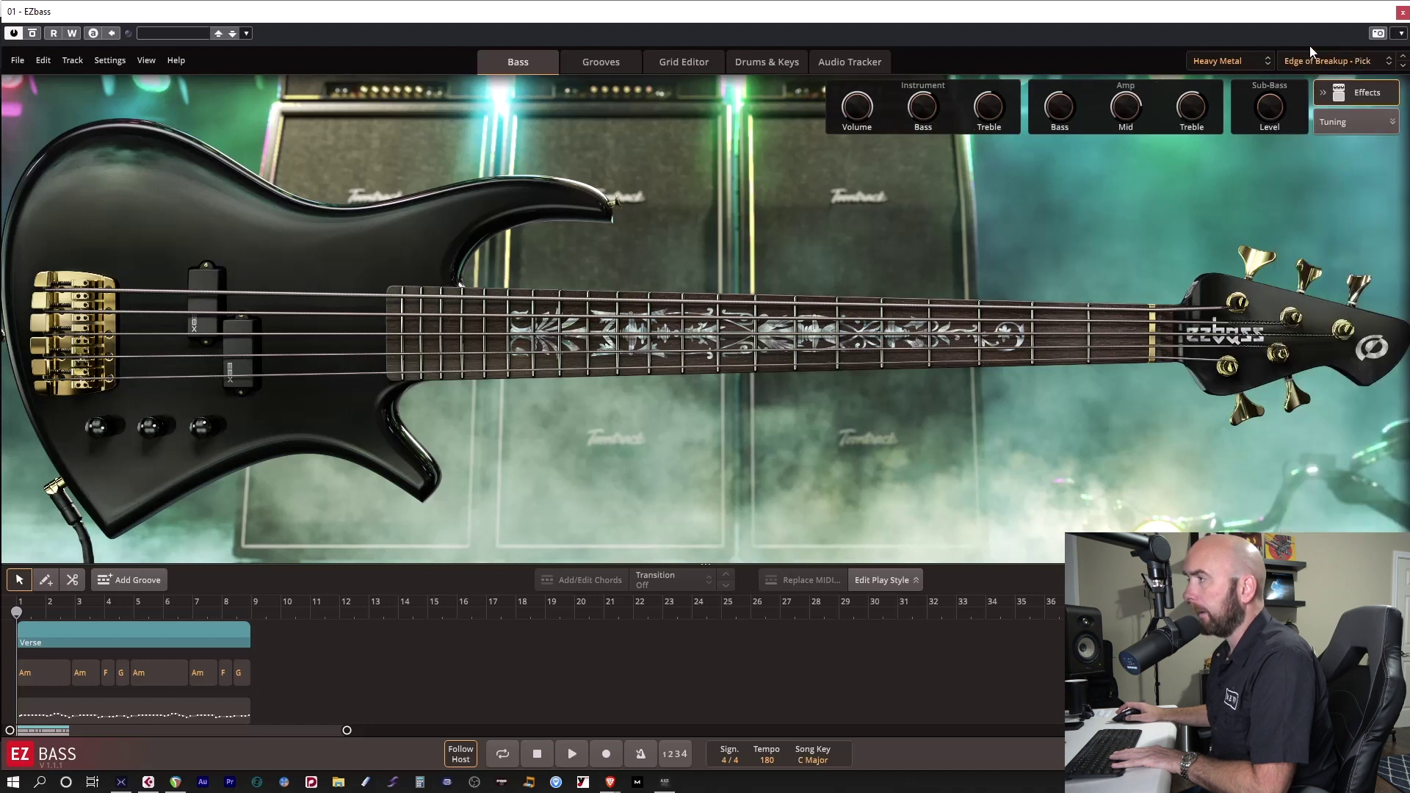
left_click(1315, 62)
left_click(1315, 182)
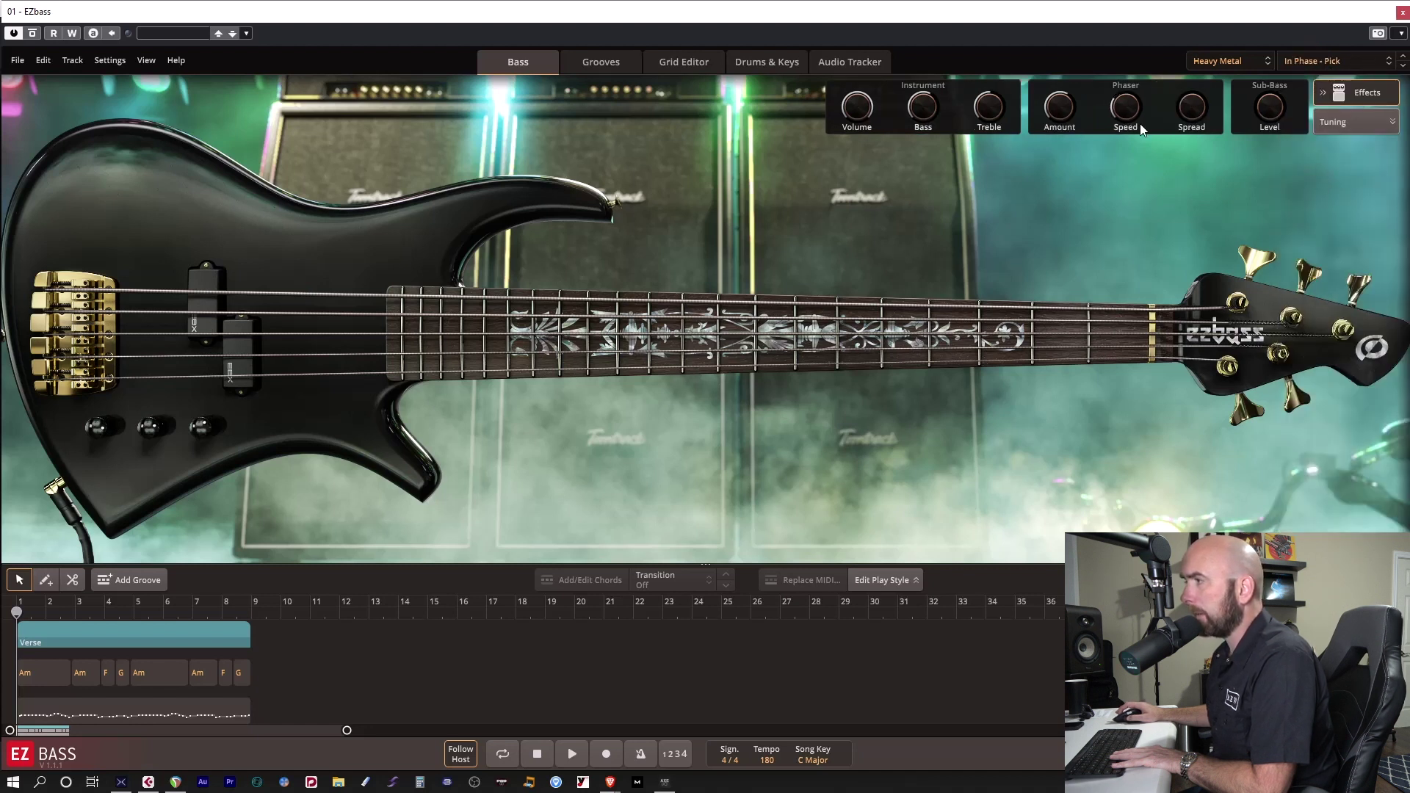
- Load the In the Booth, Overdrive and Pushed 810 pick presets in turn to examine their effects controls
left_click(1302, 61)
left_click(1327, 209)
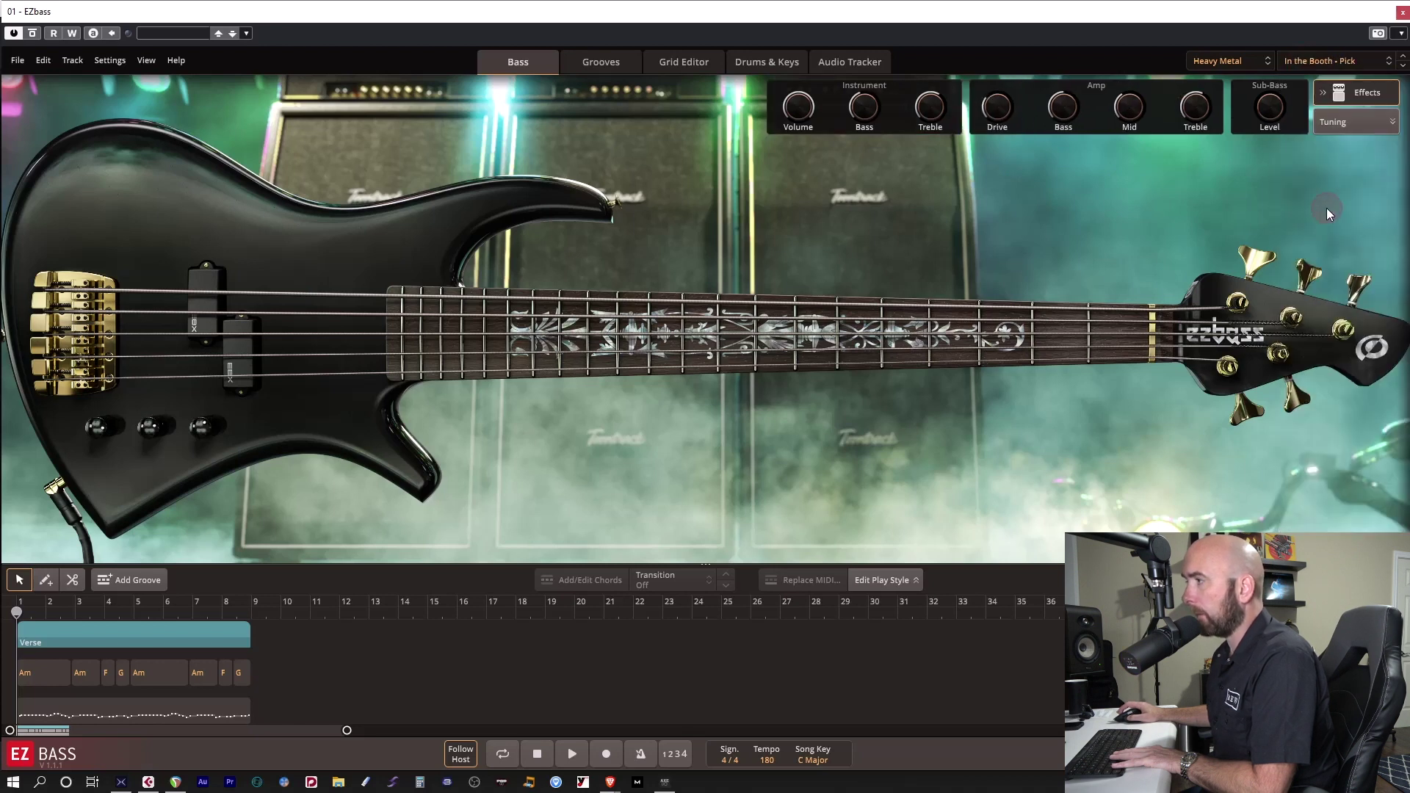
left_click(1311, 63)
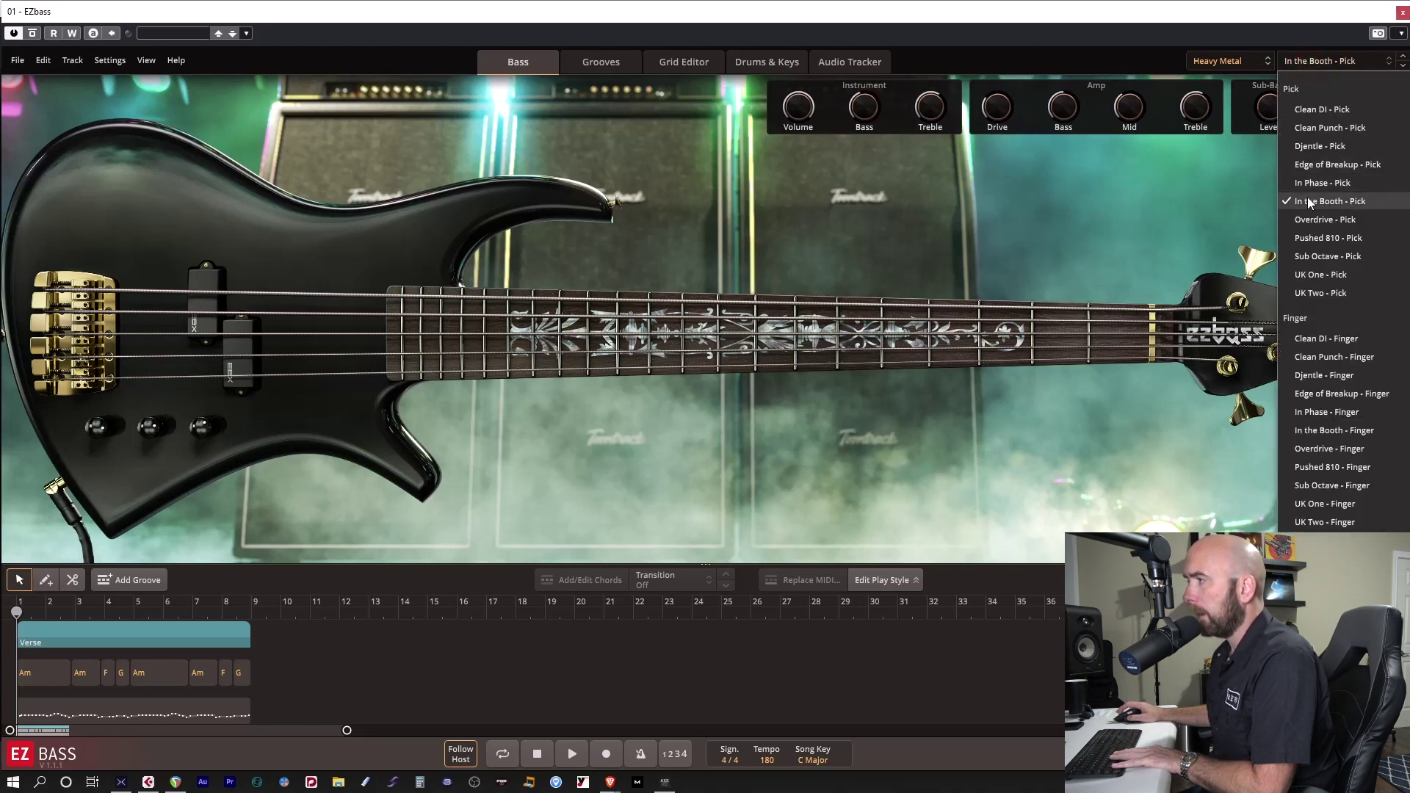
left_click(1311, 221)
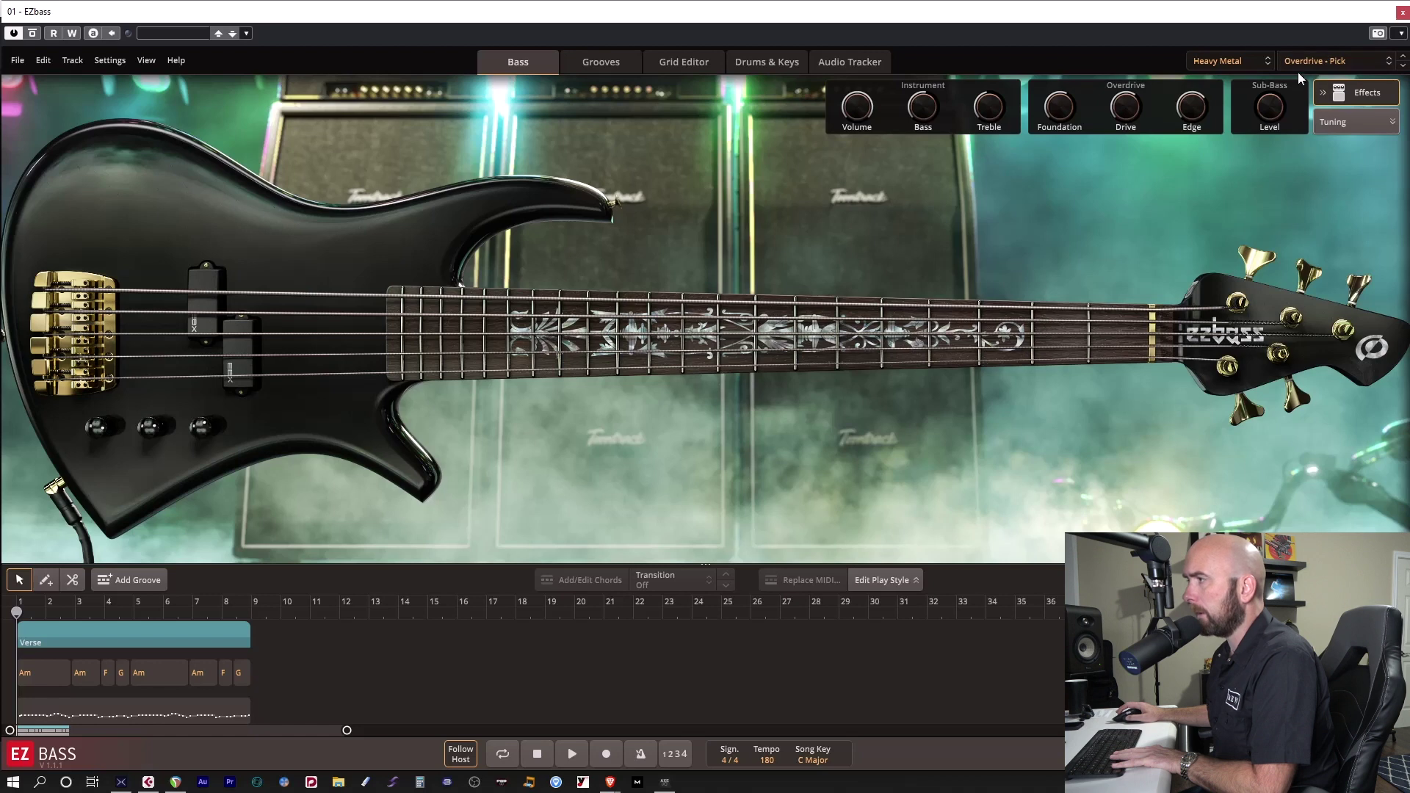
left_click(1298, 60)
left_click(1322, 238)
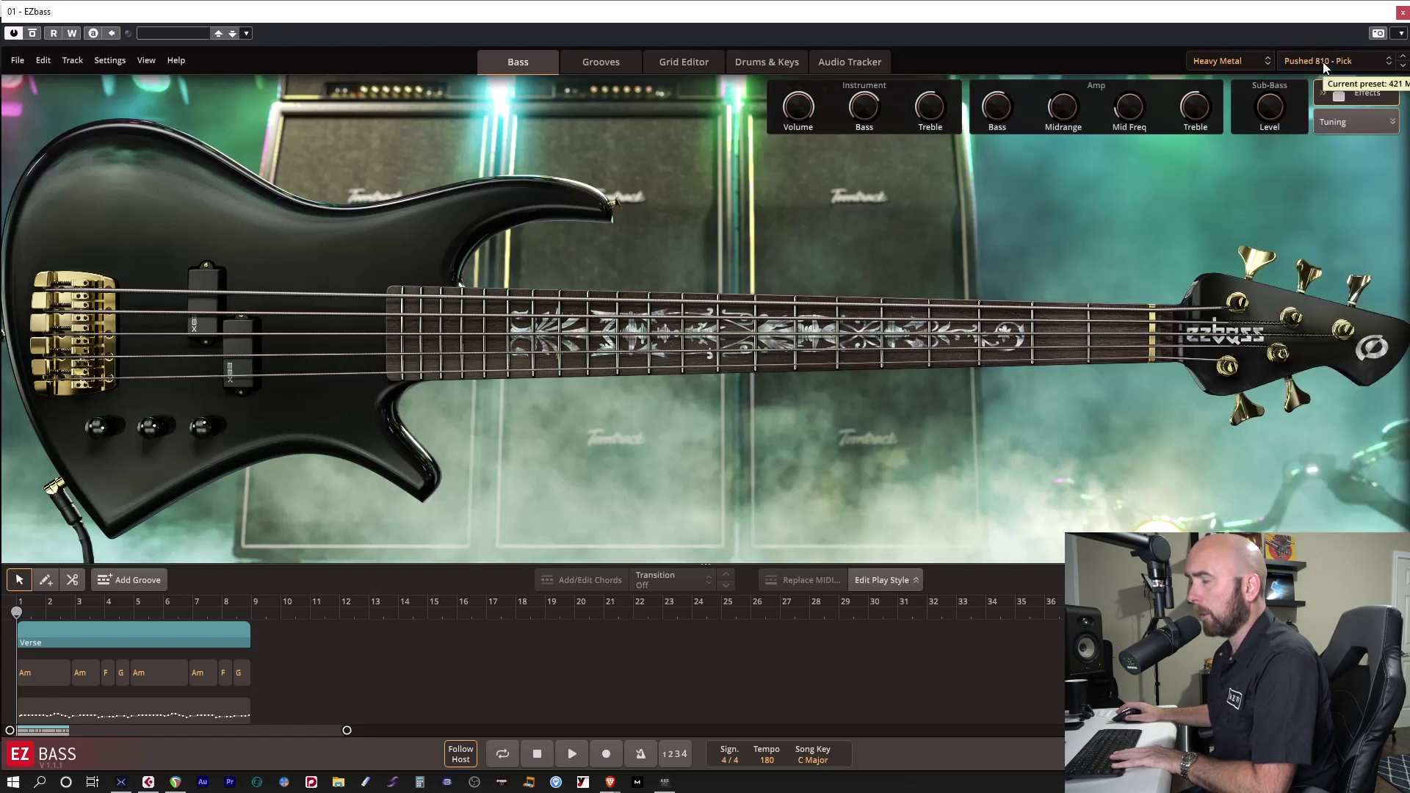
- Load the Sub Octave, UK One and UK Two pick presets in turn to examine their effects controls
left_click(1324, 61)
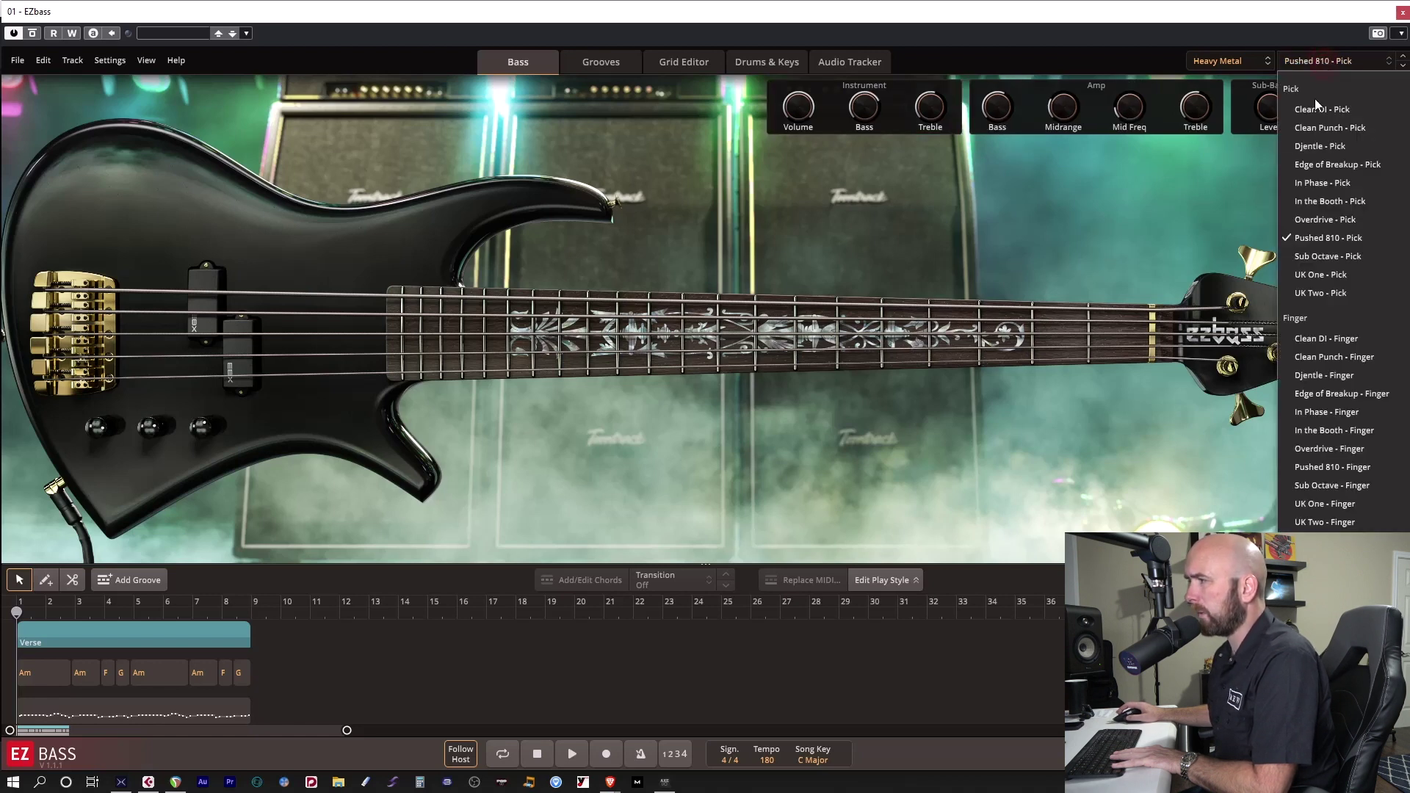
left_click(1312, 255)
left_click(1307, 62)
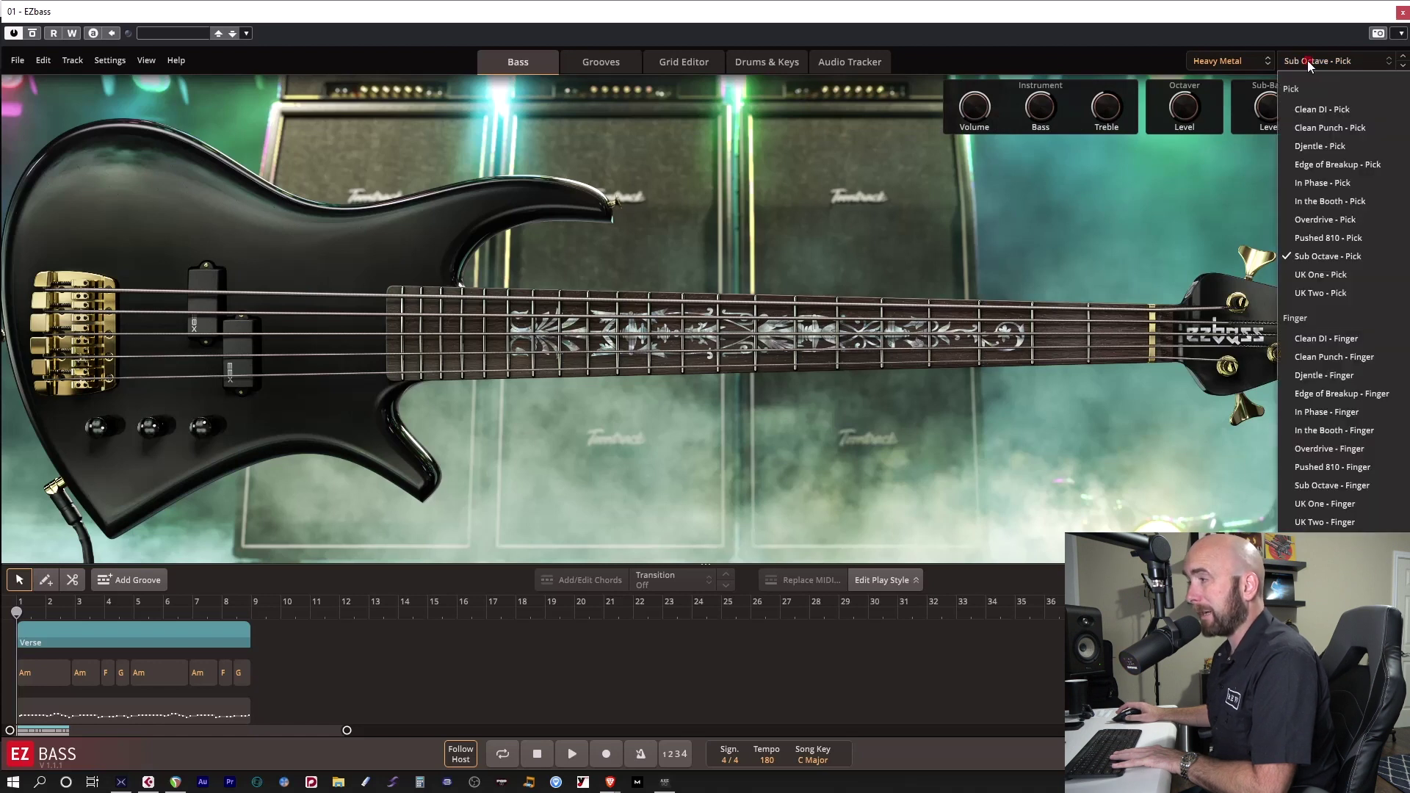
left_click(1324, 275)
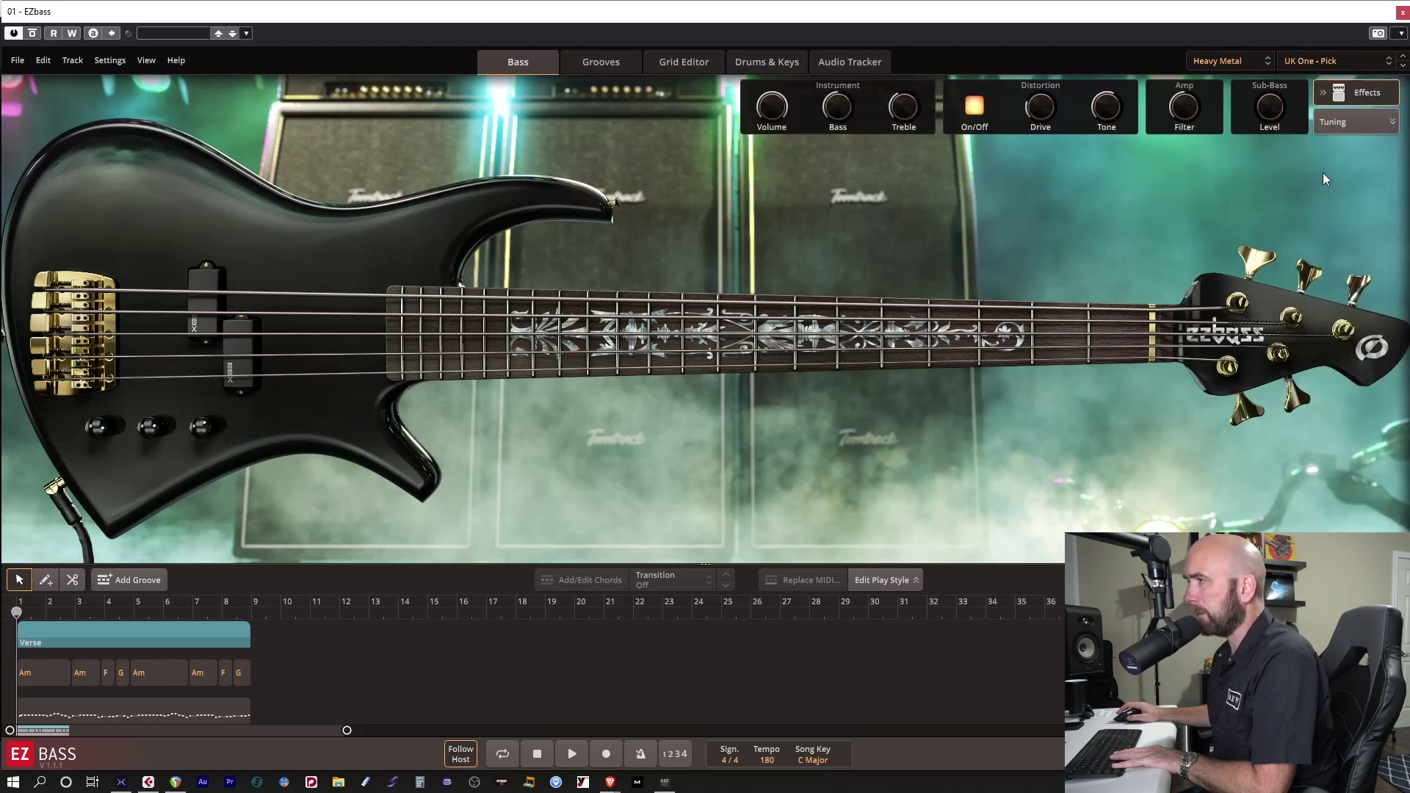
left_click(1317, 59)
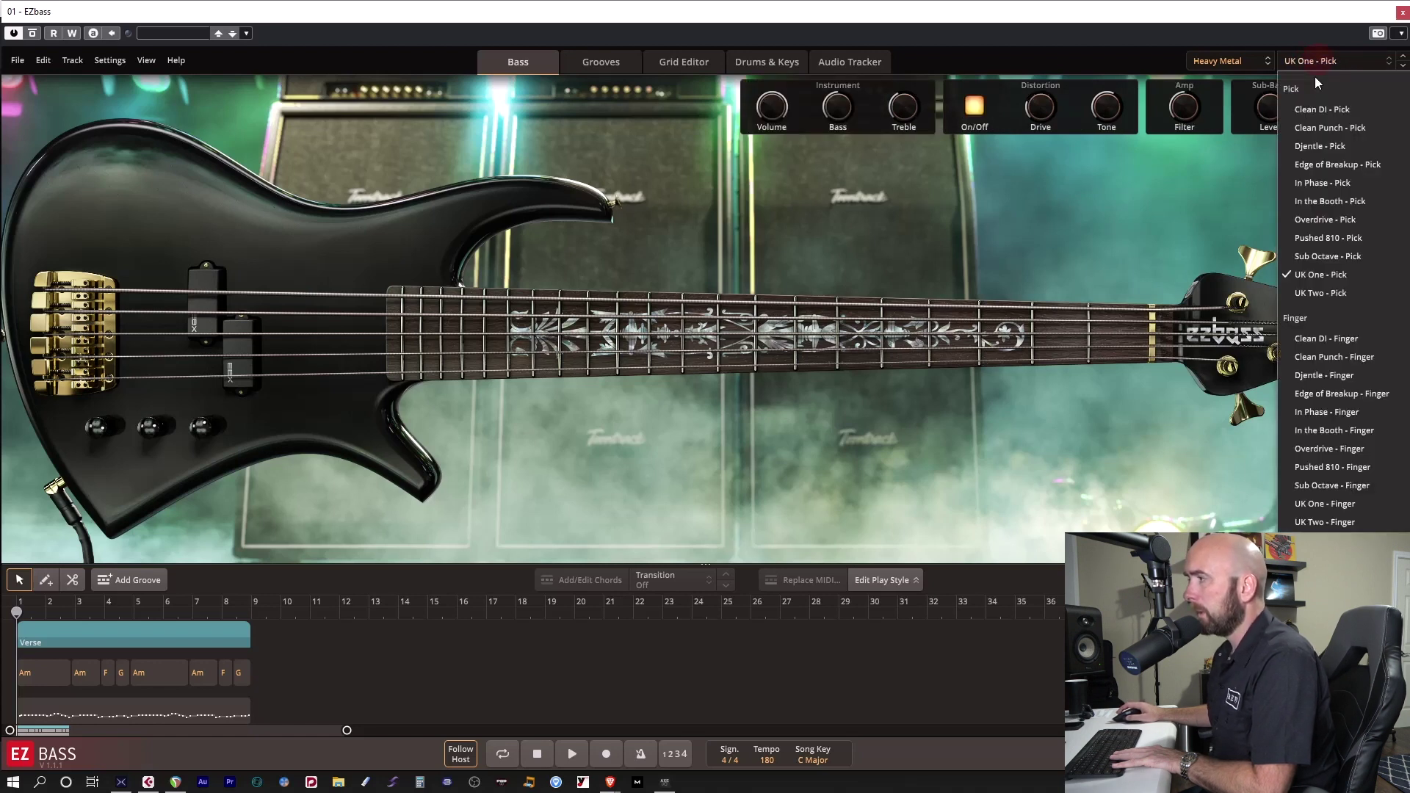
left_click(1304, 286)
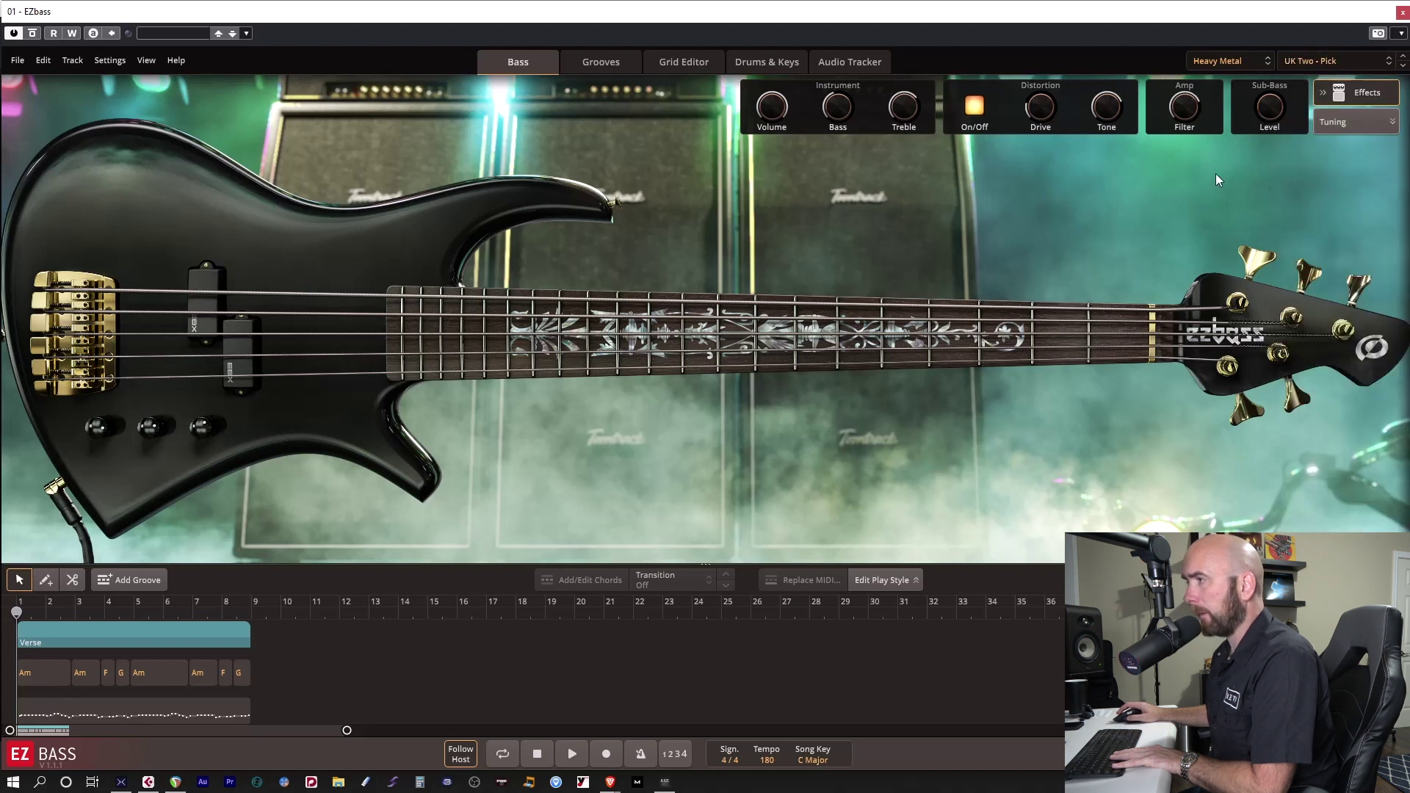
- Set the bass preset to Edge of Breakup - Pick
left_click(1287, 61)
left_click(1322, 170)
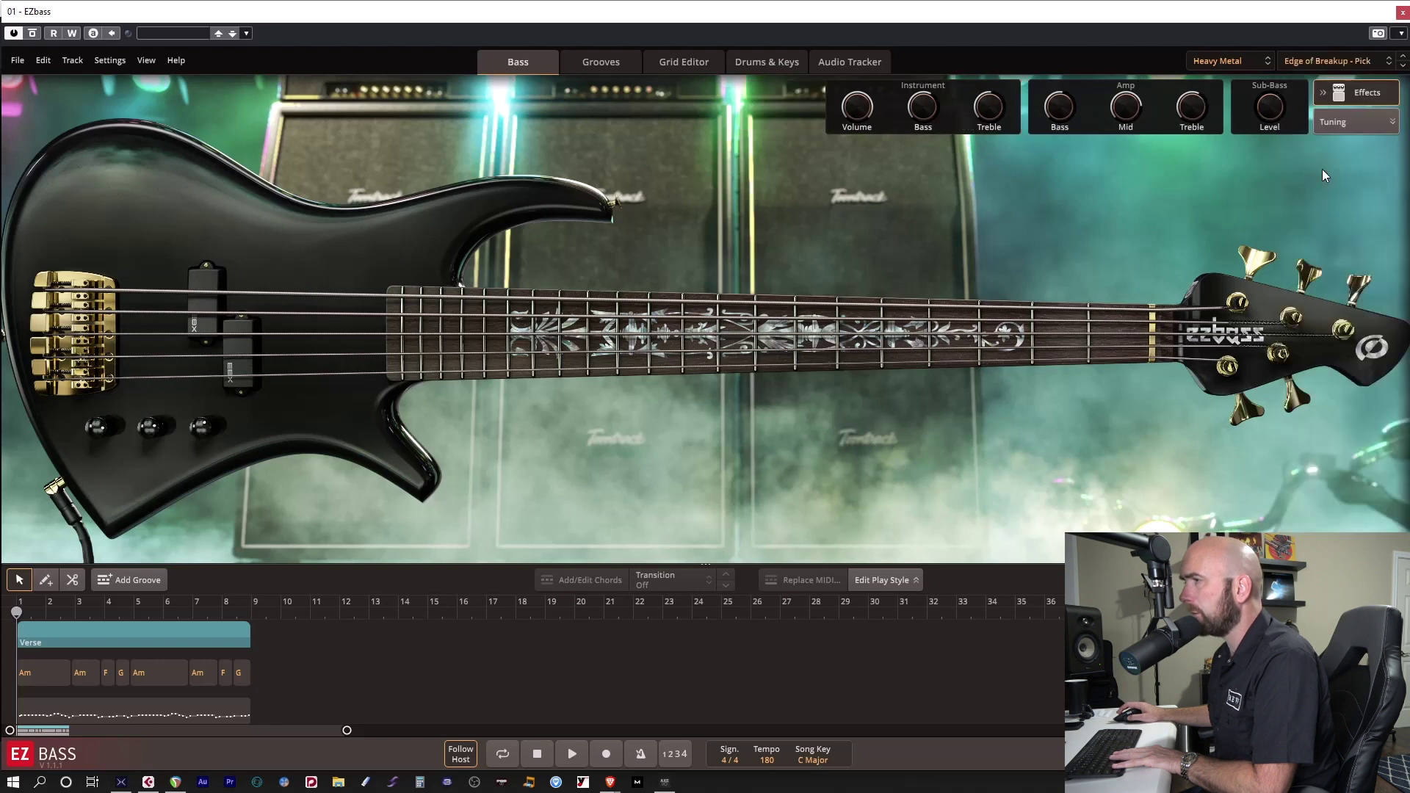
- Browse the groove library to the Uptempo Straight 4/4 folder of EBX Heavy Metal
left_click(589, 62)
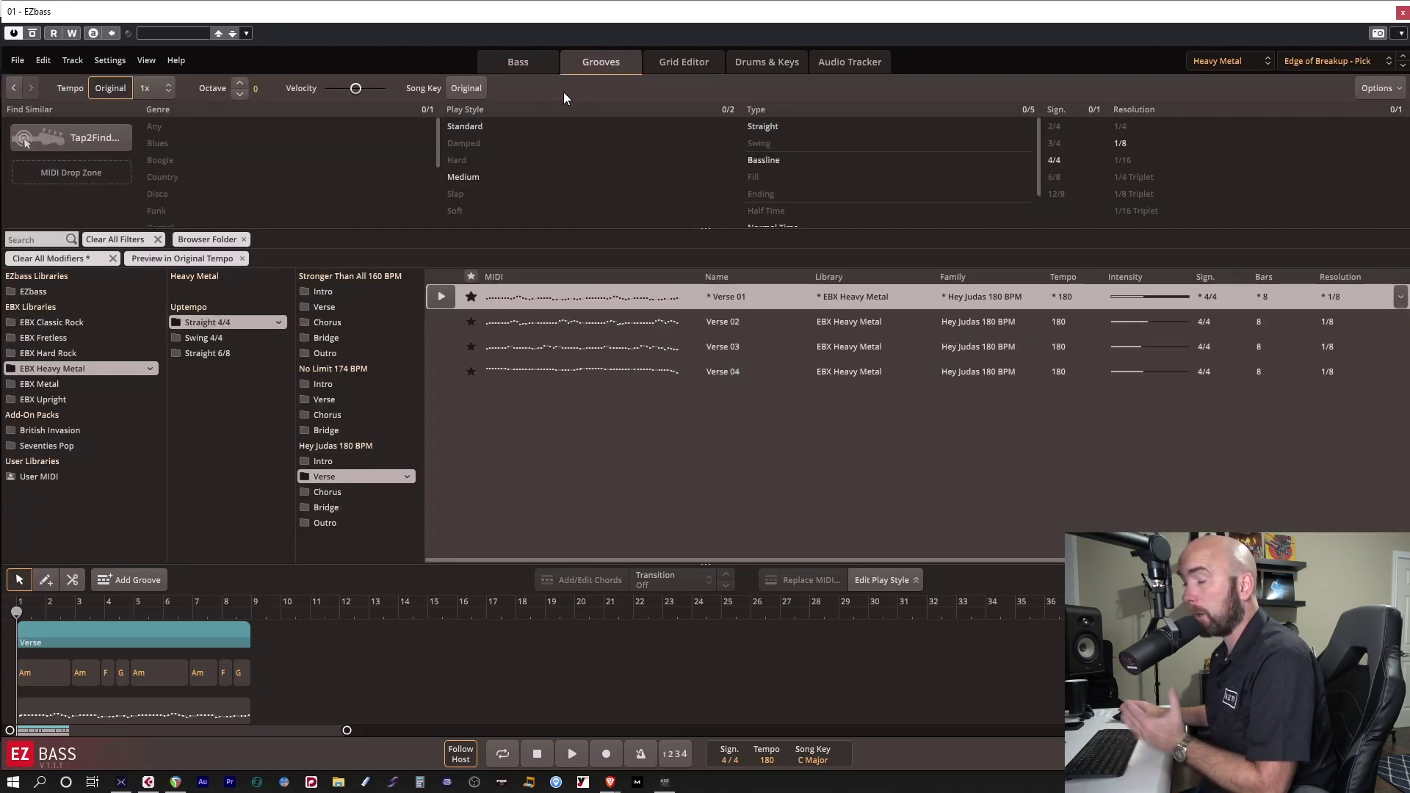
left_click(49, 371)
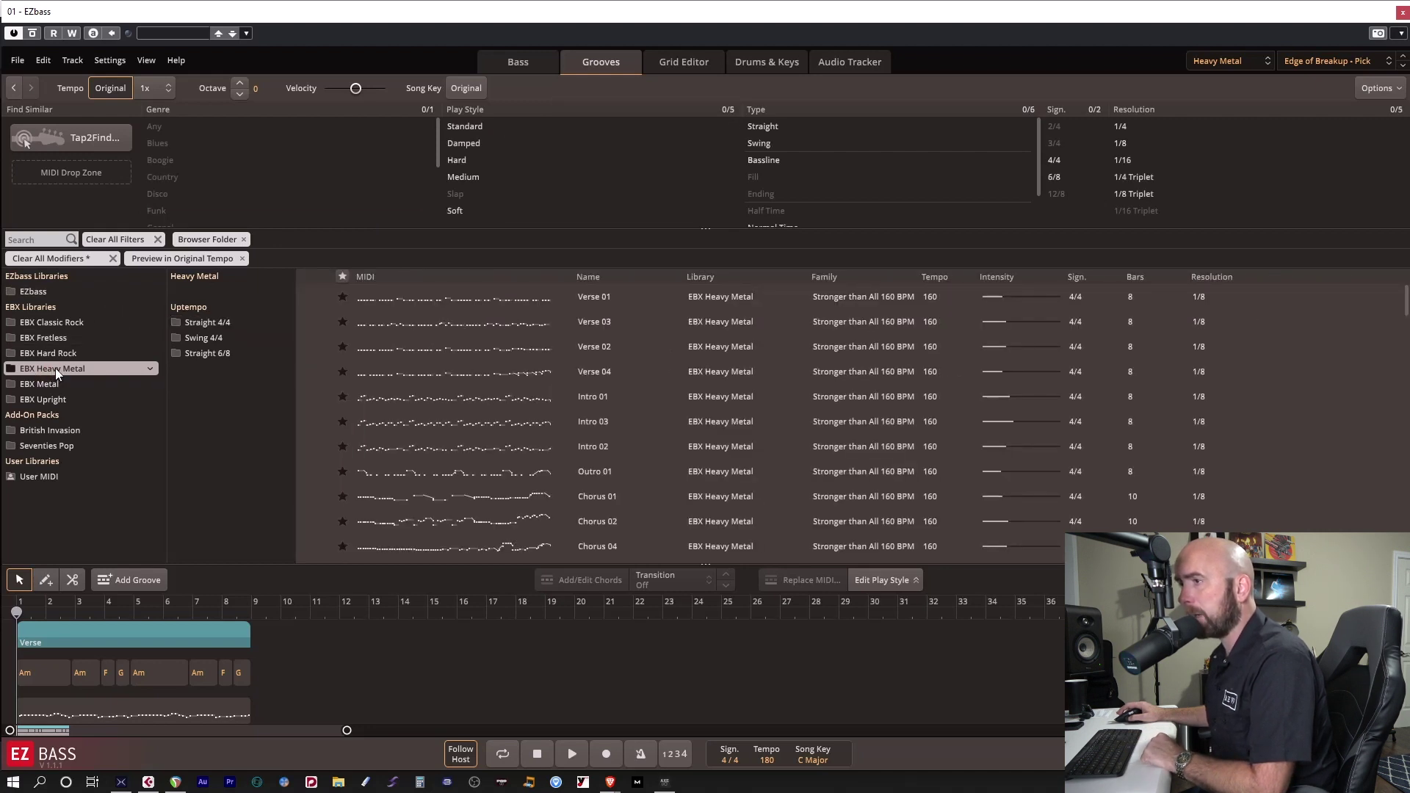
left_click(226, 327)
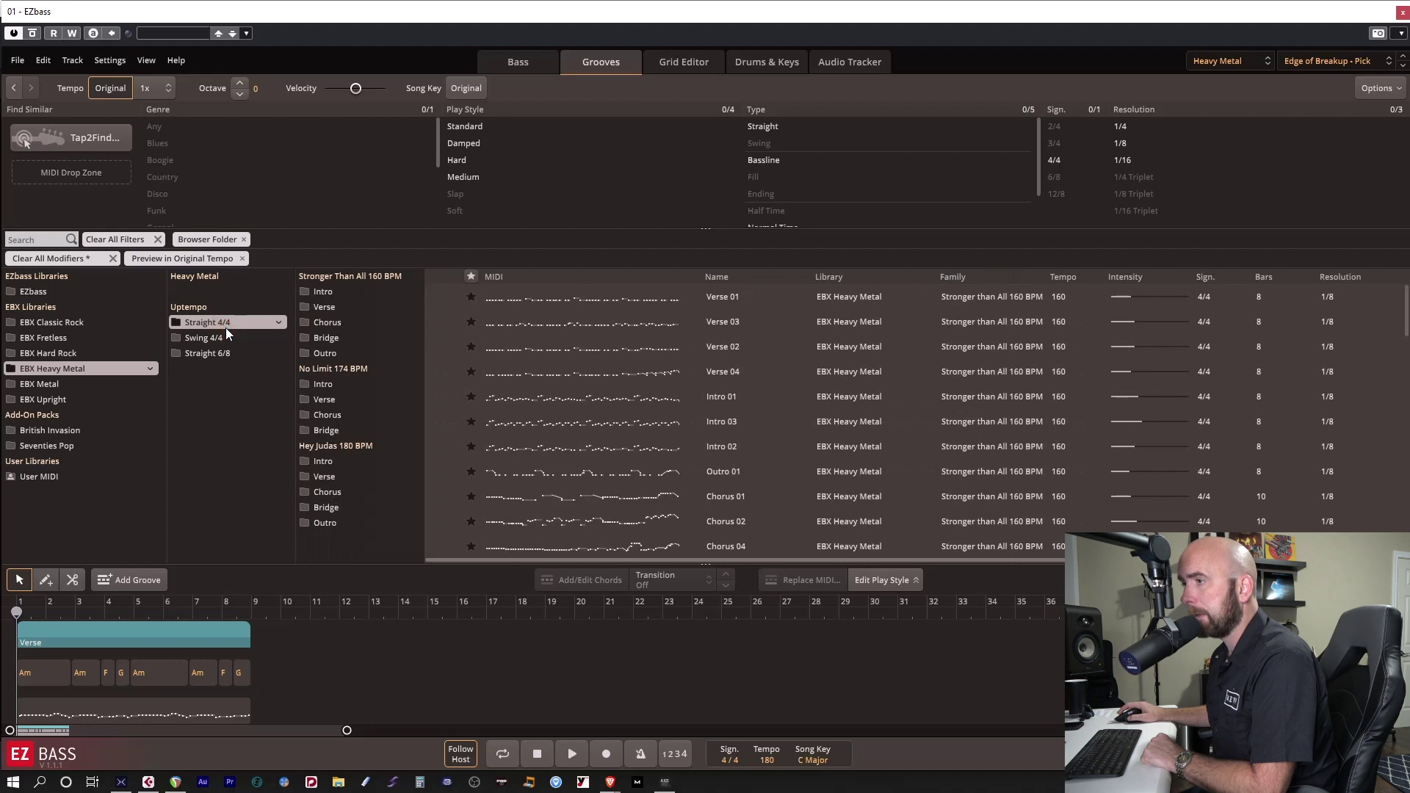
- Look through the Uptempo Swing 4/4 and Straight 6/8 groove folders and return to Straight 4/4
left_click(226, 340)
left_click(228, 353)
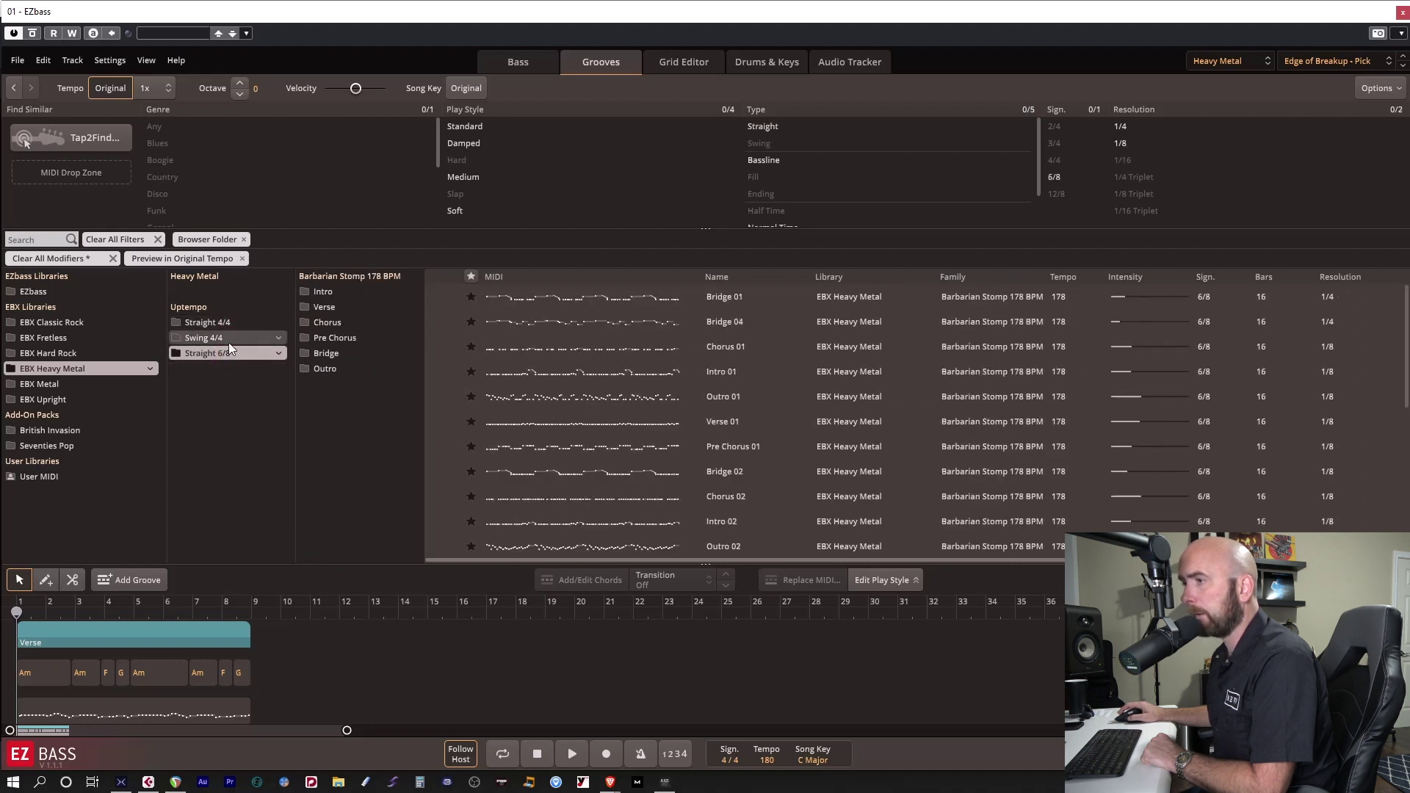
left_click(229, 337)
left_click(231, 320)
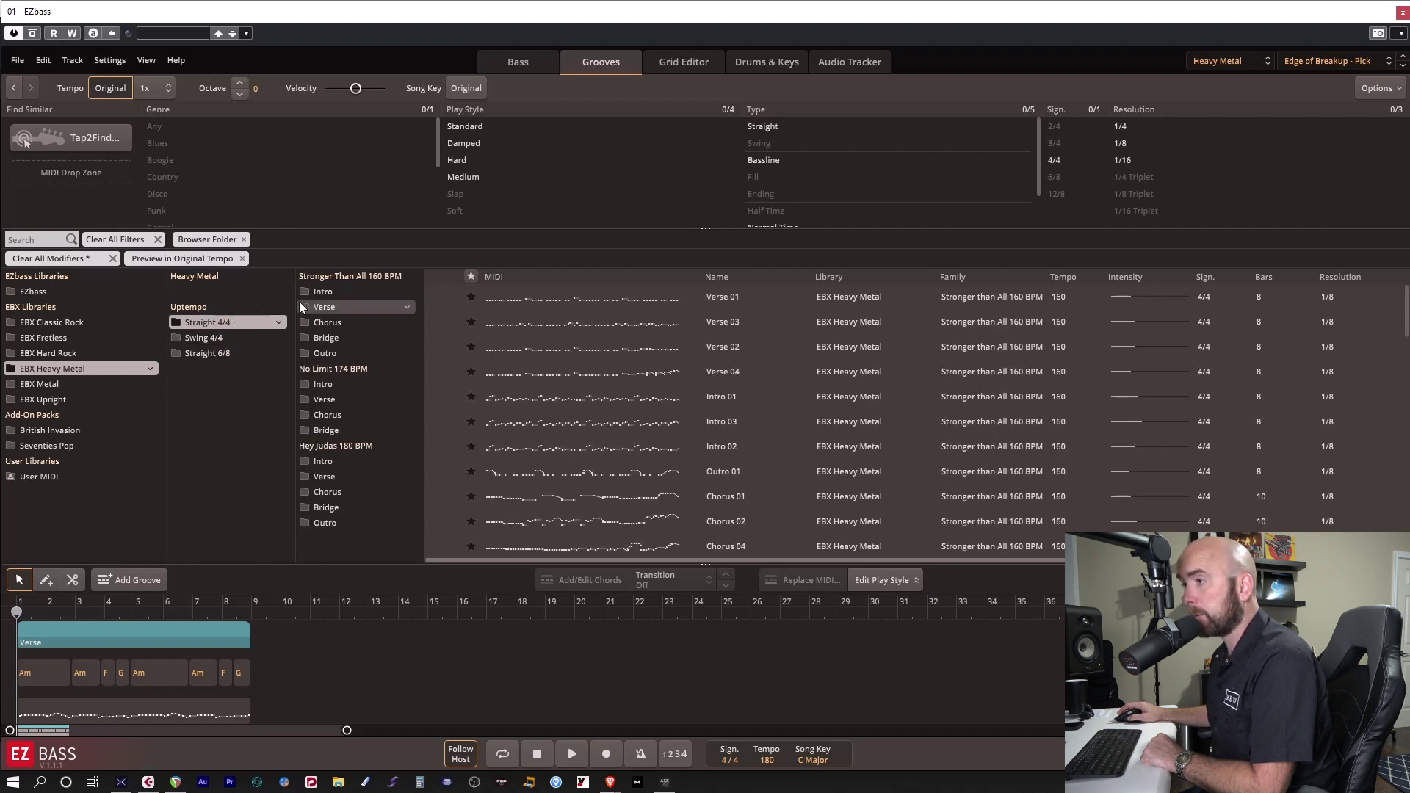
- Audition the Verse 01 and Verse 02 grooves of Stronger Than All 160 BPM
left_click(332, 307)
left_click(439, 300)
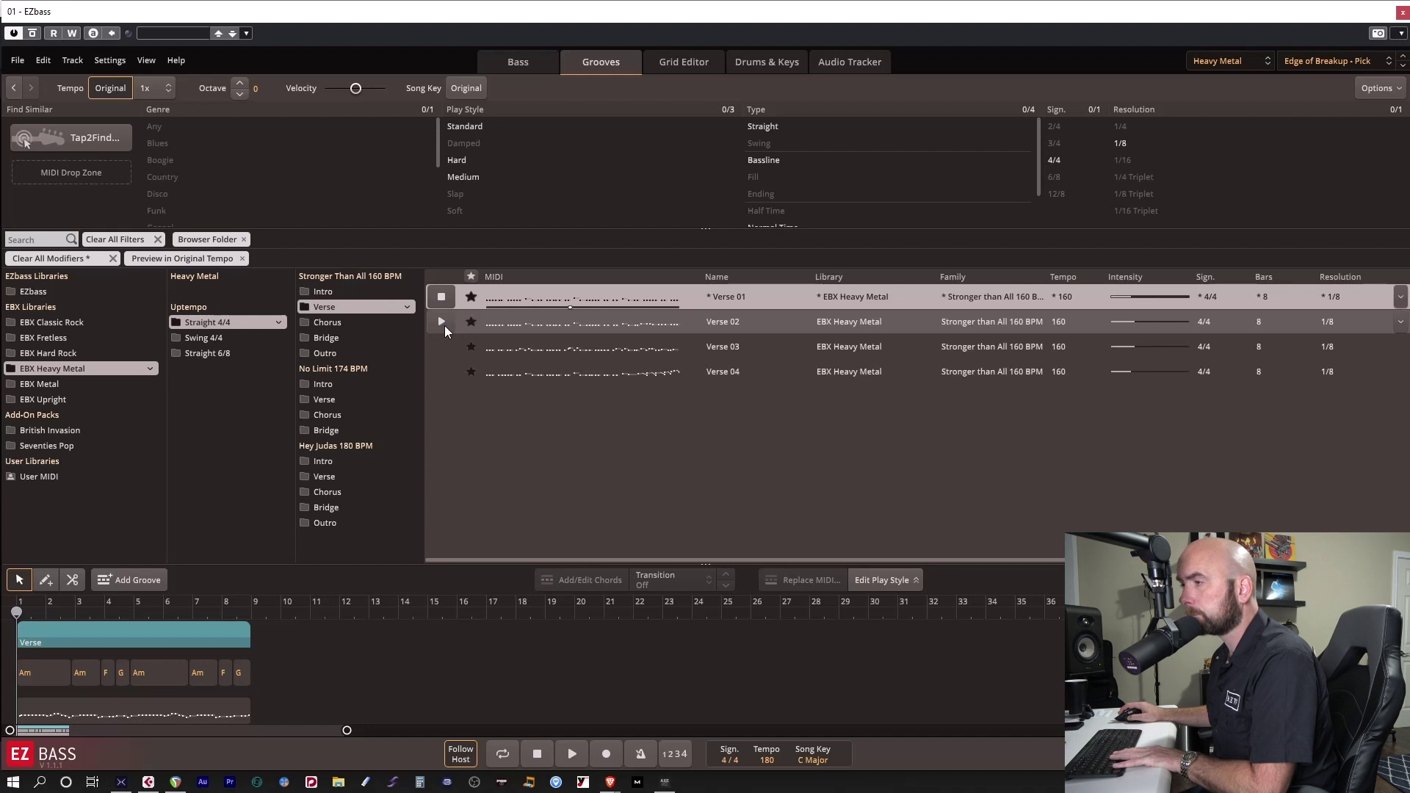
left_click(441, 321)
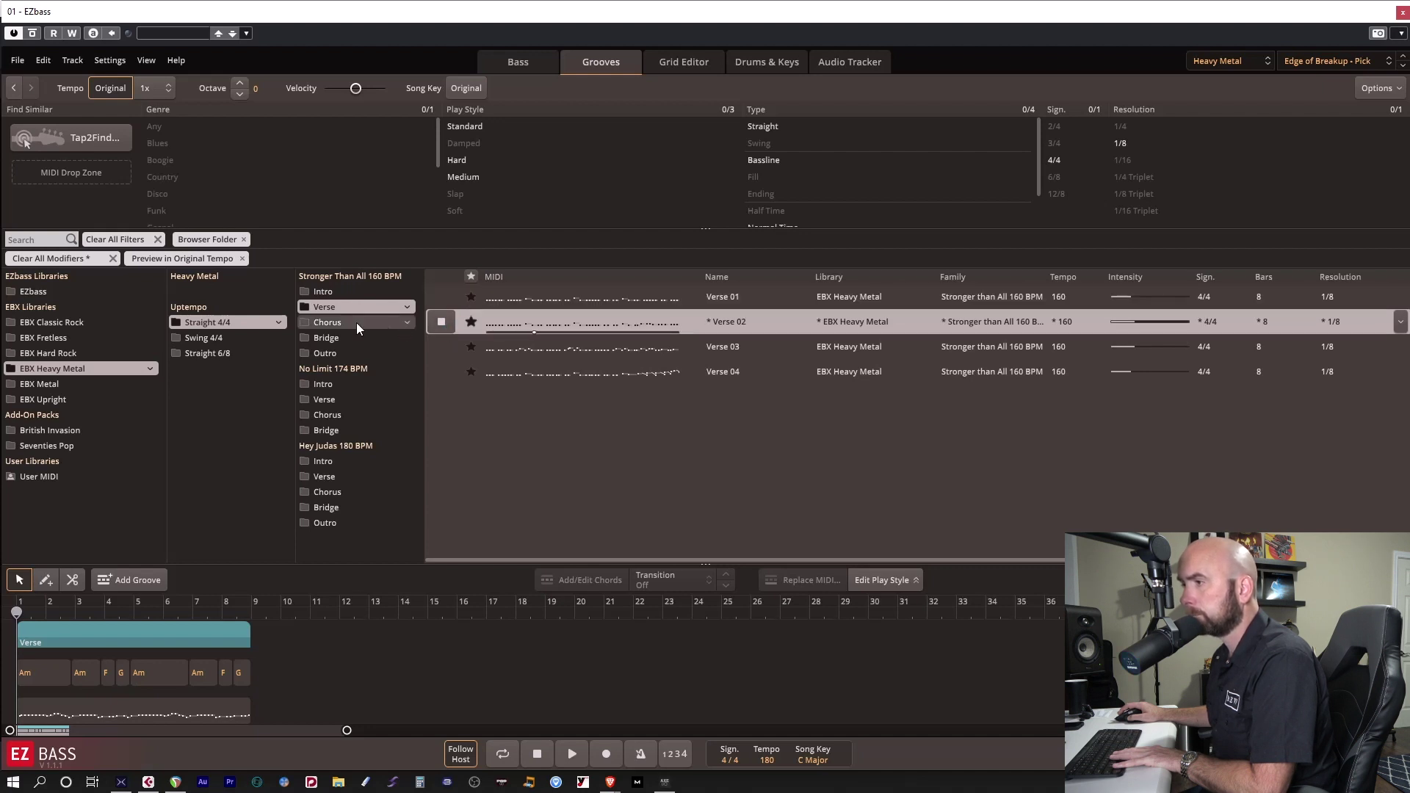
- Audition the Chorus 01, Chorus 02 and Chorus 03 grooves of Stronger Than All 160 BPM
left_click(356, 323)
left_click(441, 297)
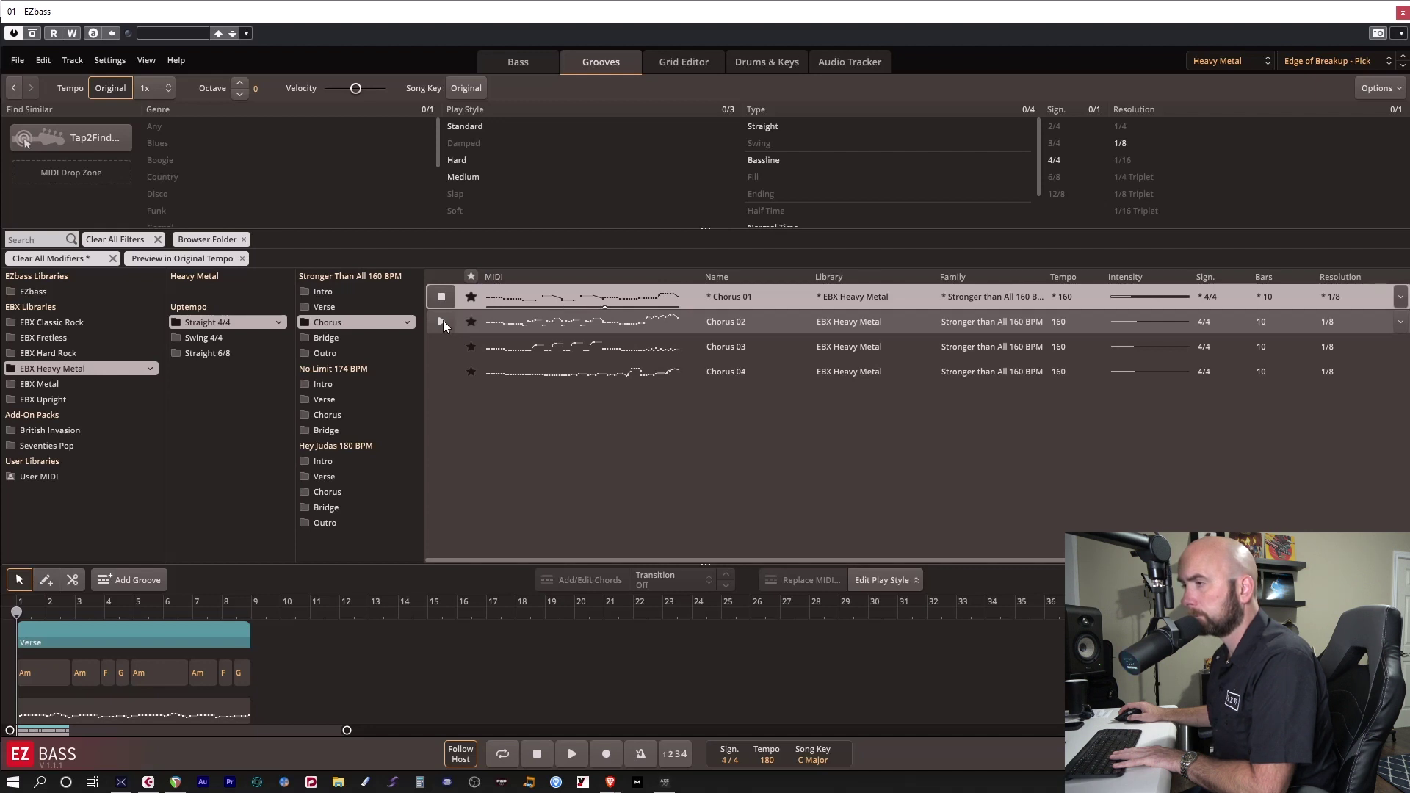
left_click(443, 321)
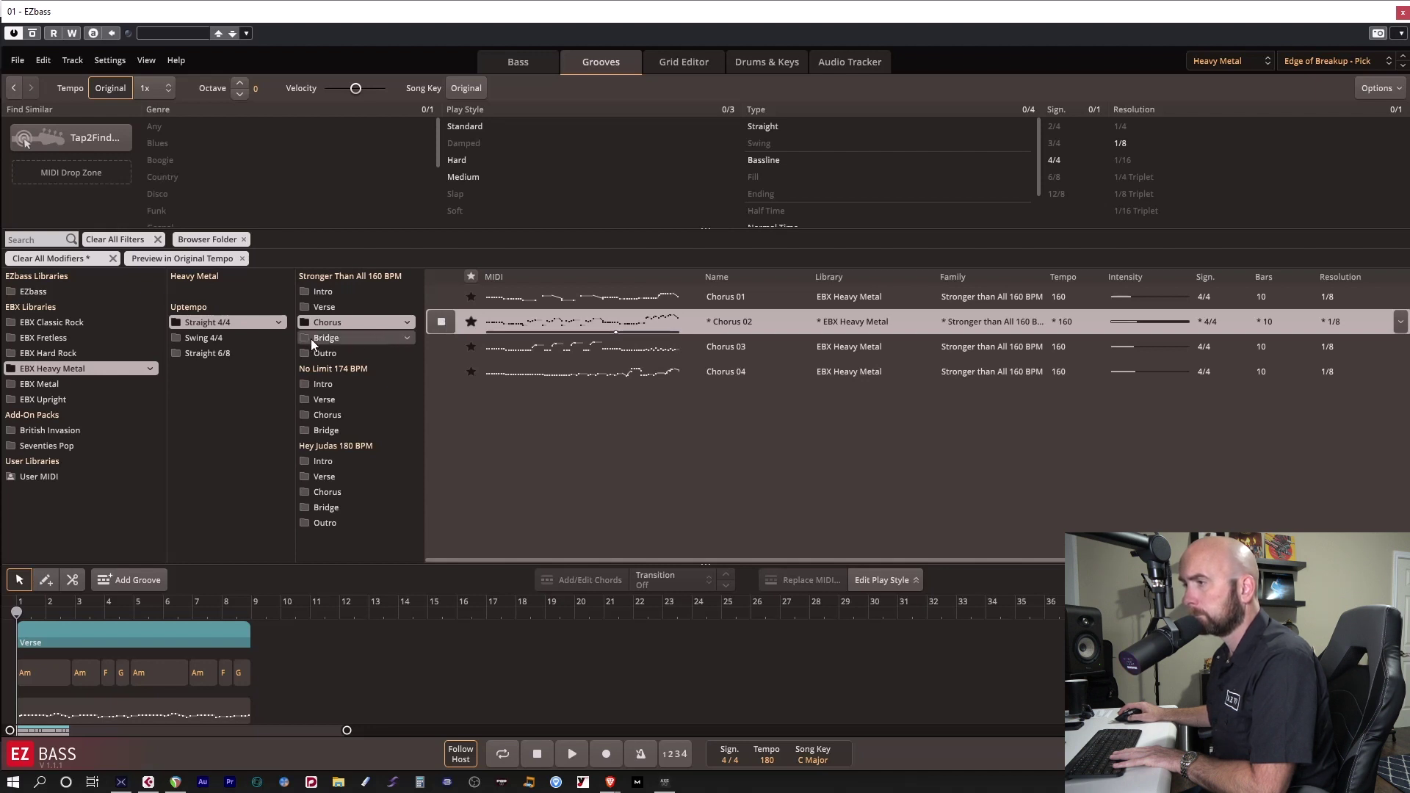
left_click(444, 346)
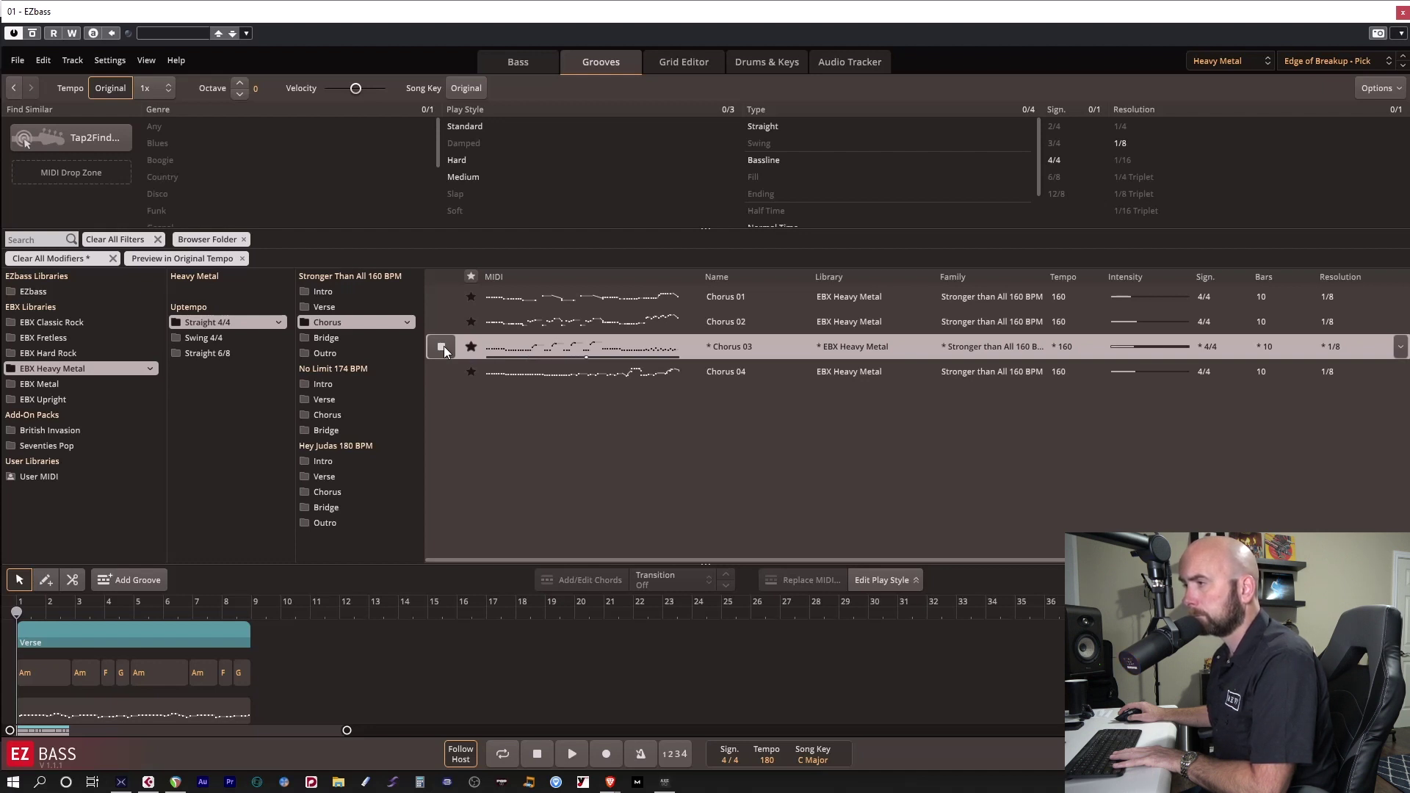
- Audition the Bridge 01 and Outro 01 grooves of Stronger Than All 160 BPM
left_click(345, 338)
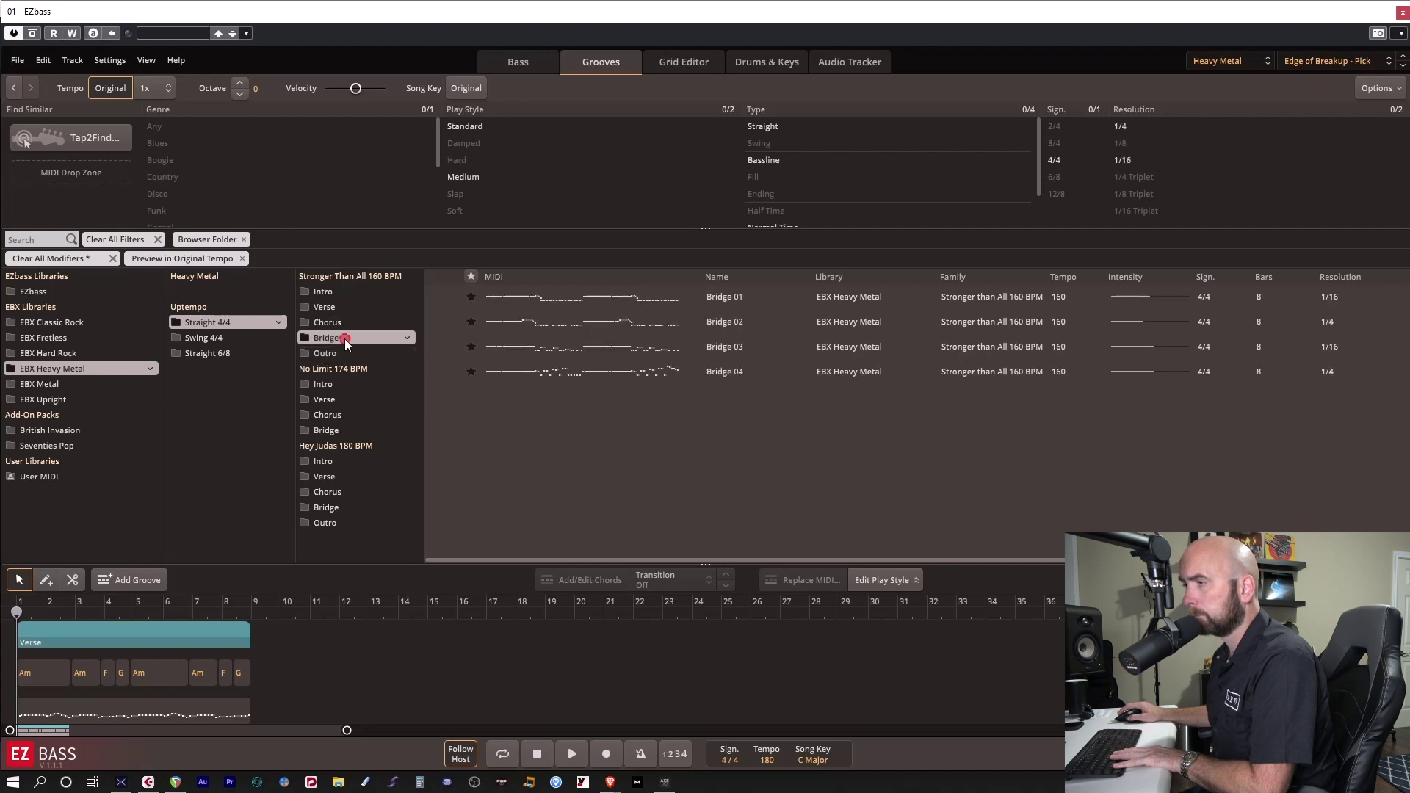
left_click(442, 297)
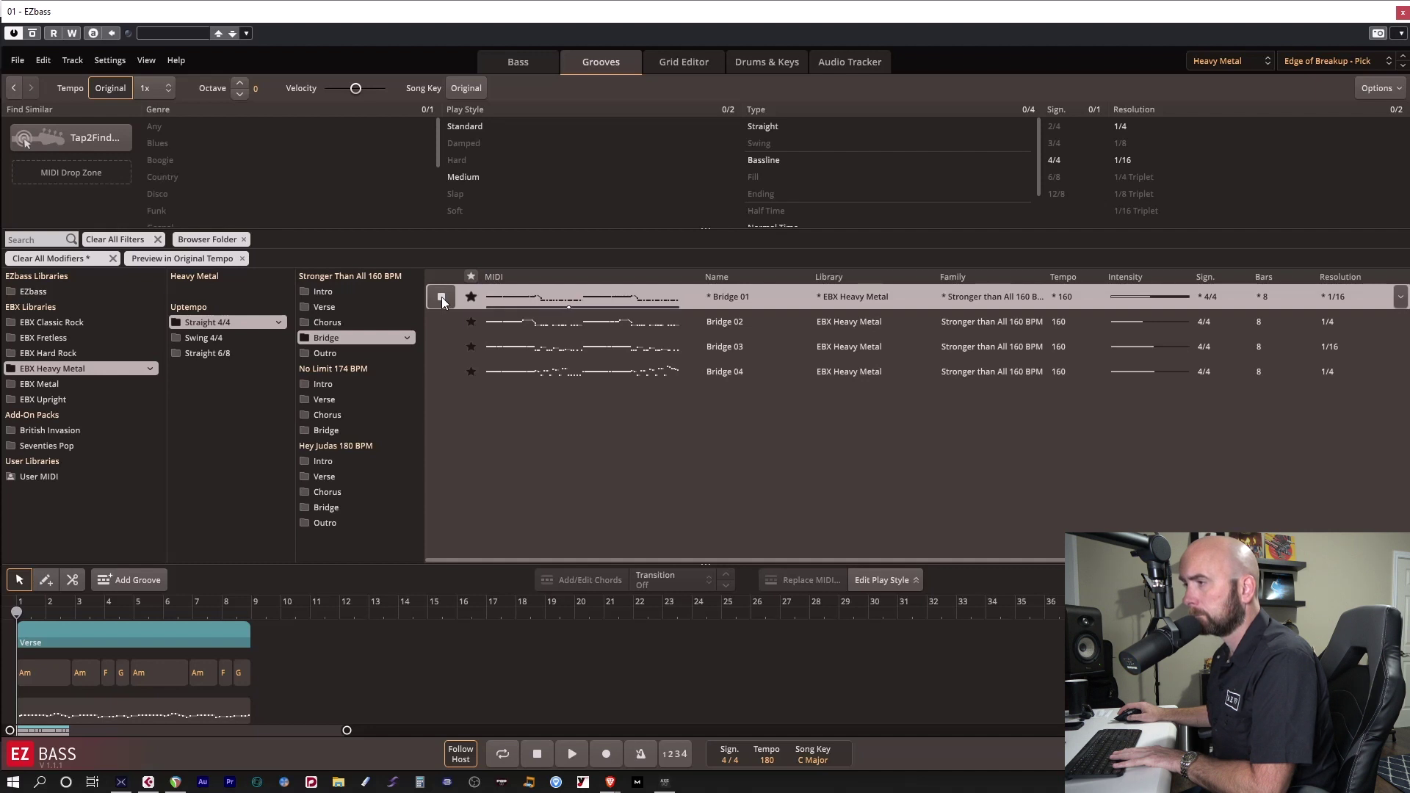
right_click(409, 352)
left_click(365, 354)
left_click(453, 297)
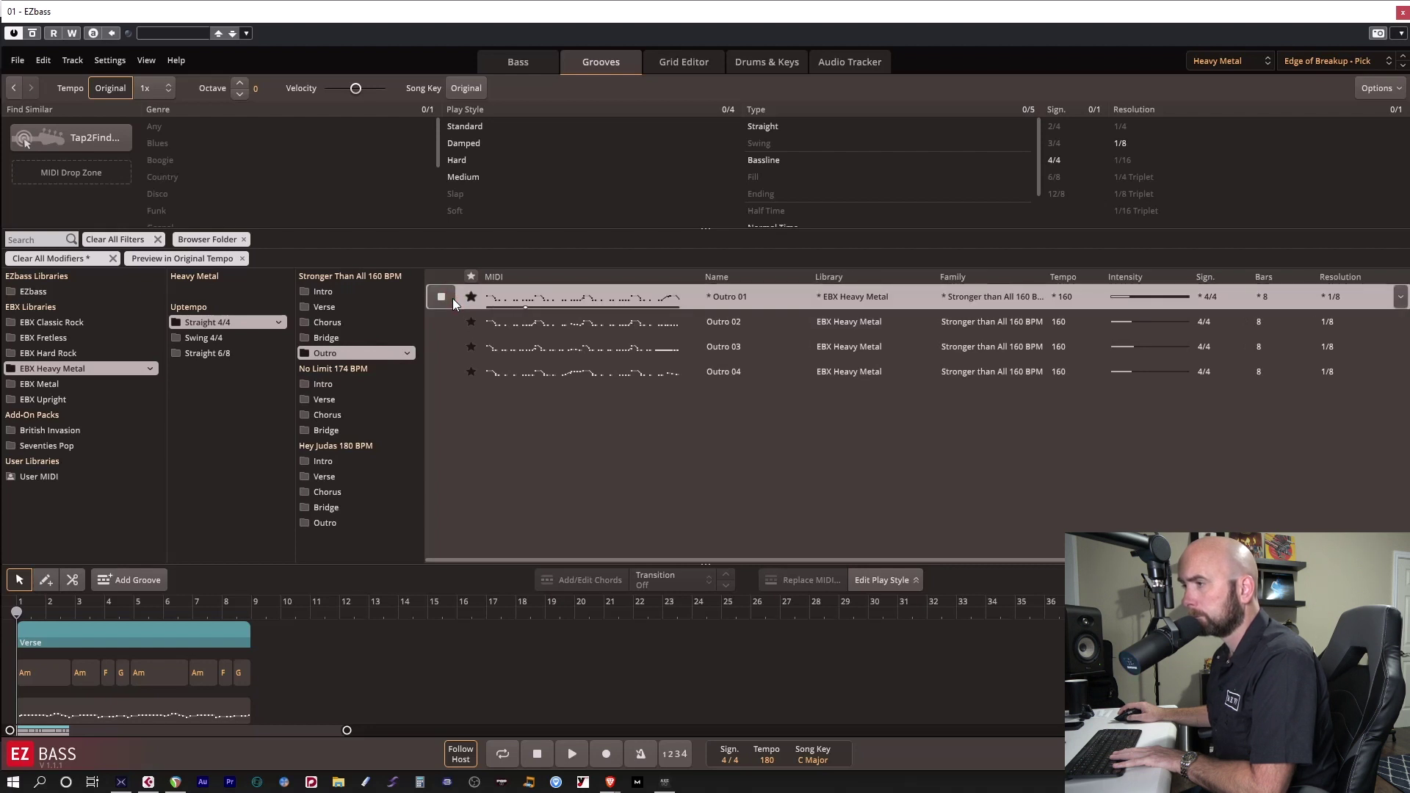
- Audition Verse 01, Verse 04, Chorus 01 and the first Bridge groove of No Limit 174 BPM
left_click(324, 400)
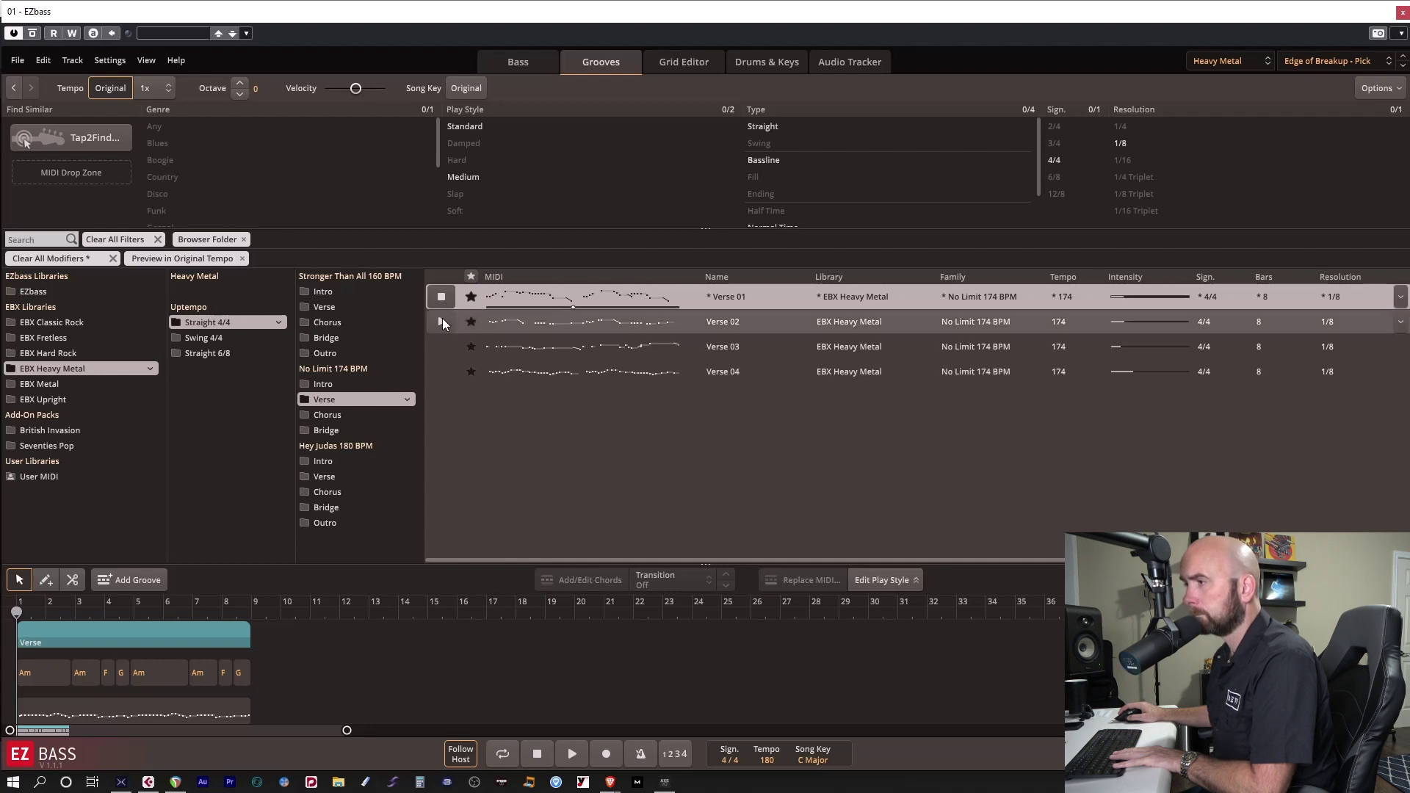
left_click(443, 371)
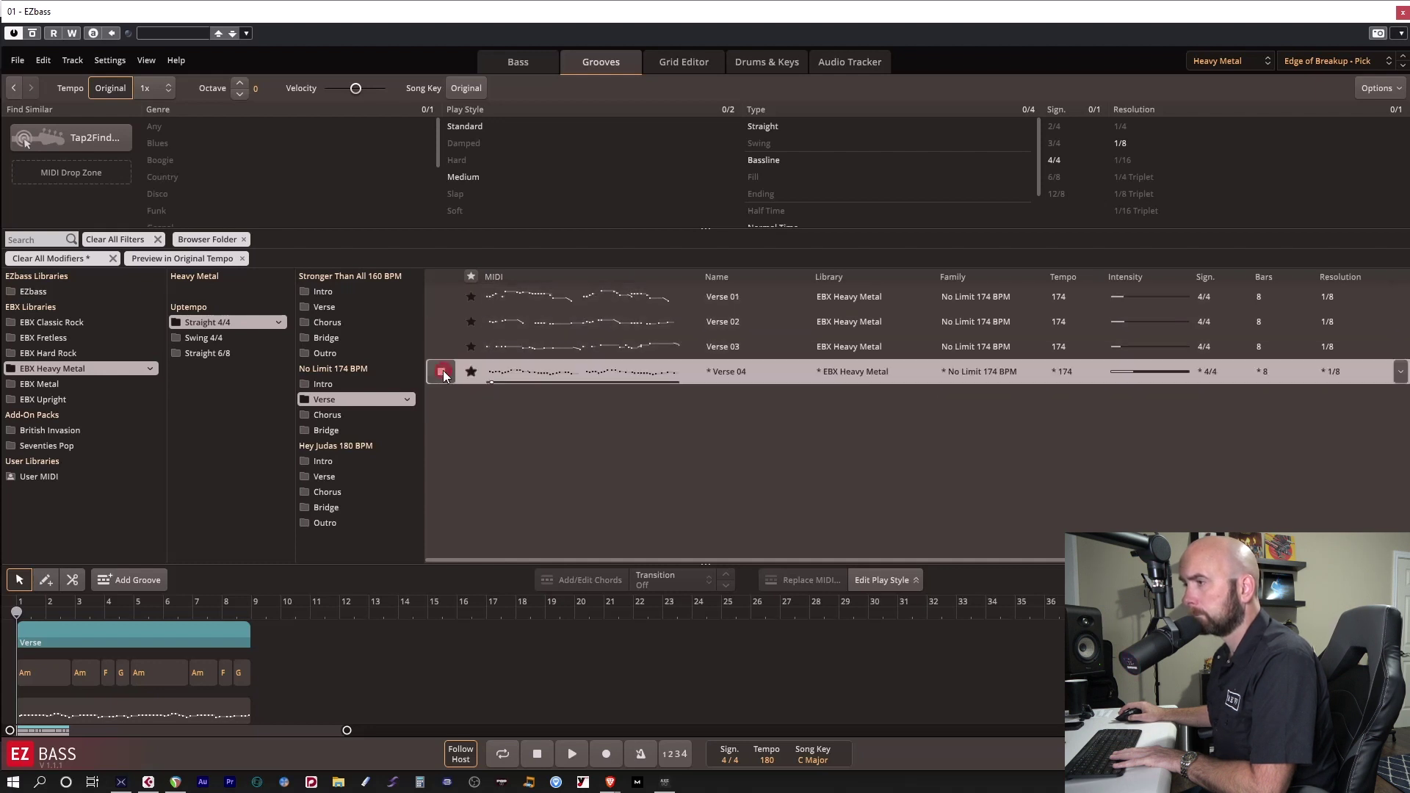
left_click(332, 415)
left_click(442, 300)
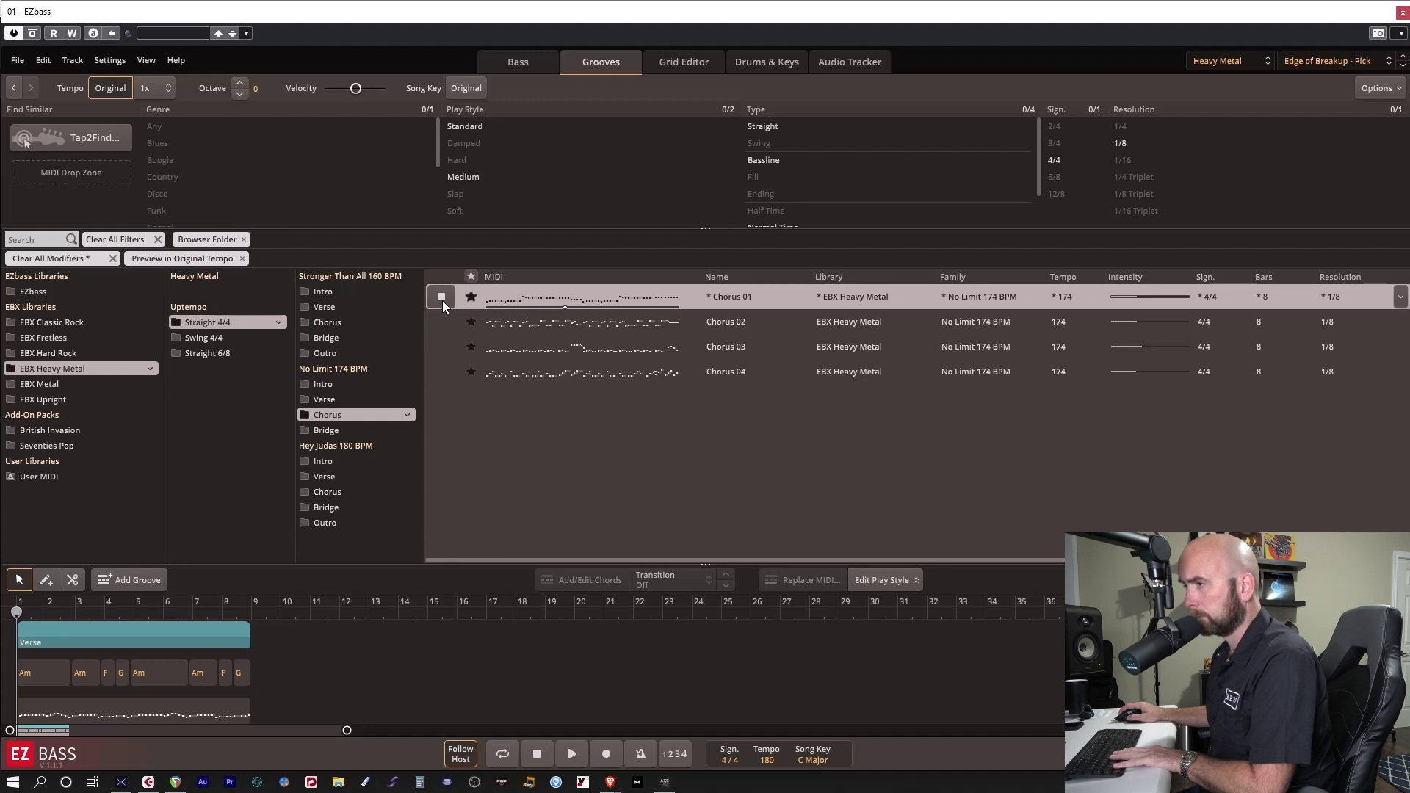
left_click(360, 430)
left_click(440, 297)
- Audition the Verse 01, Chorus 01 and Chorus 04 grooves of Hey Judas 180 BPM
left_click(350, 476)
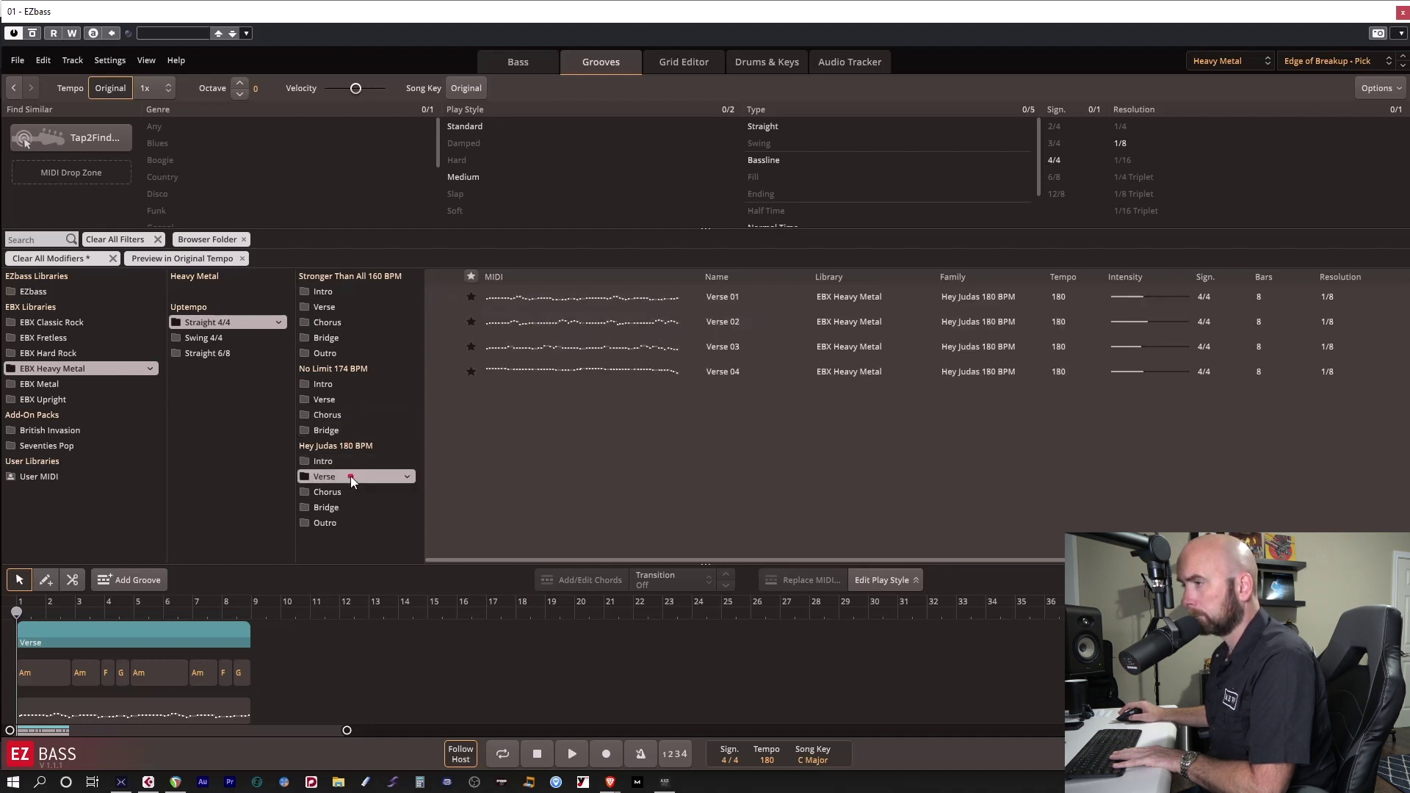
left_click(441, 297)
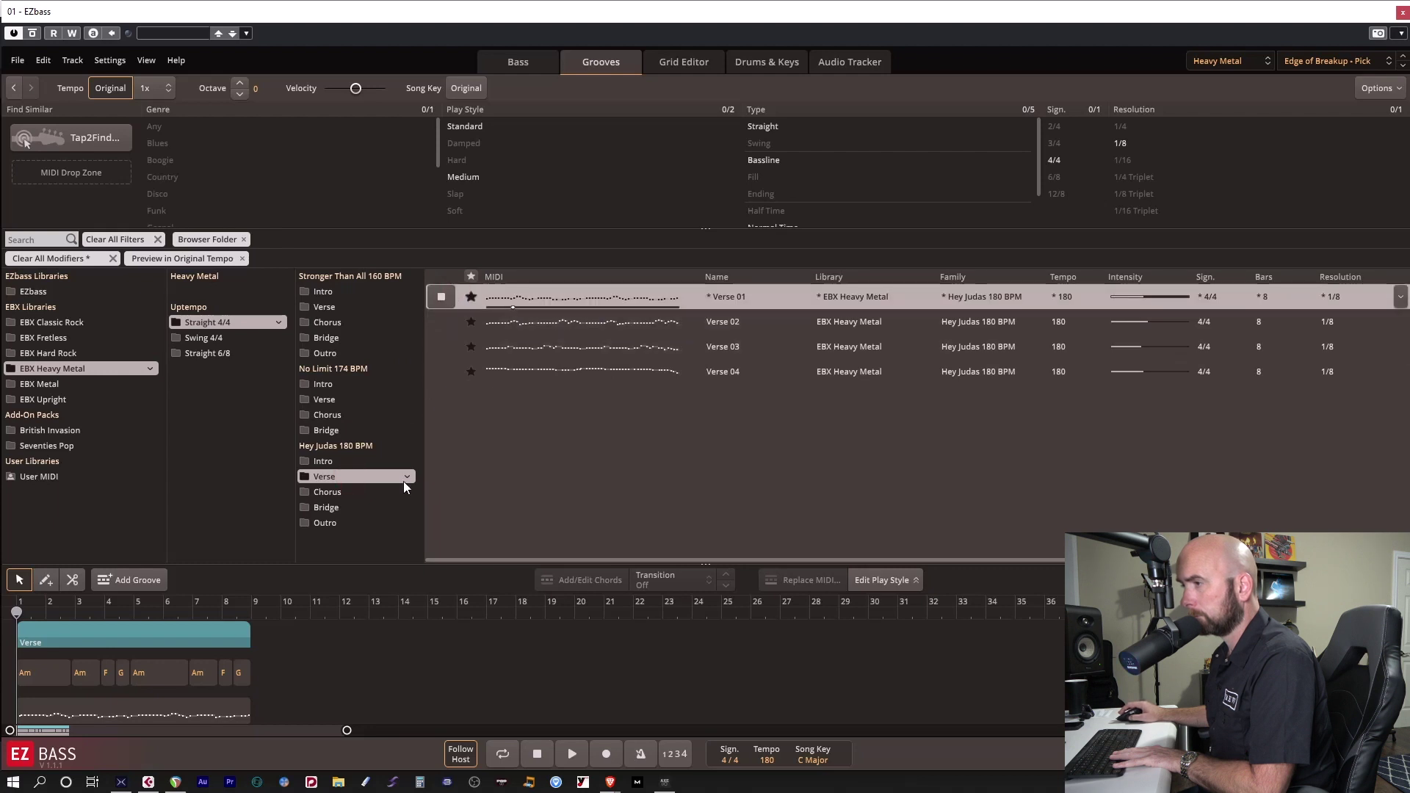
left_click(367, 492)
left_click(443, 298)
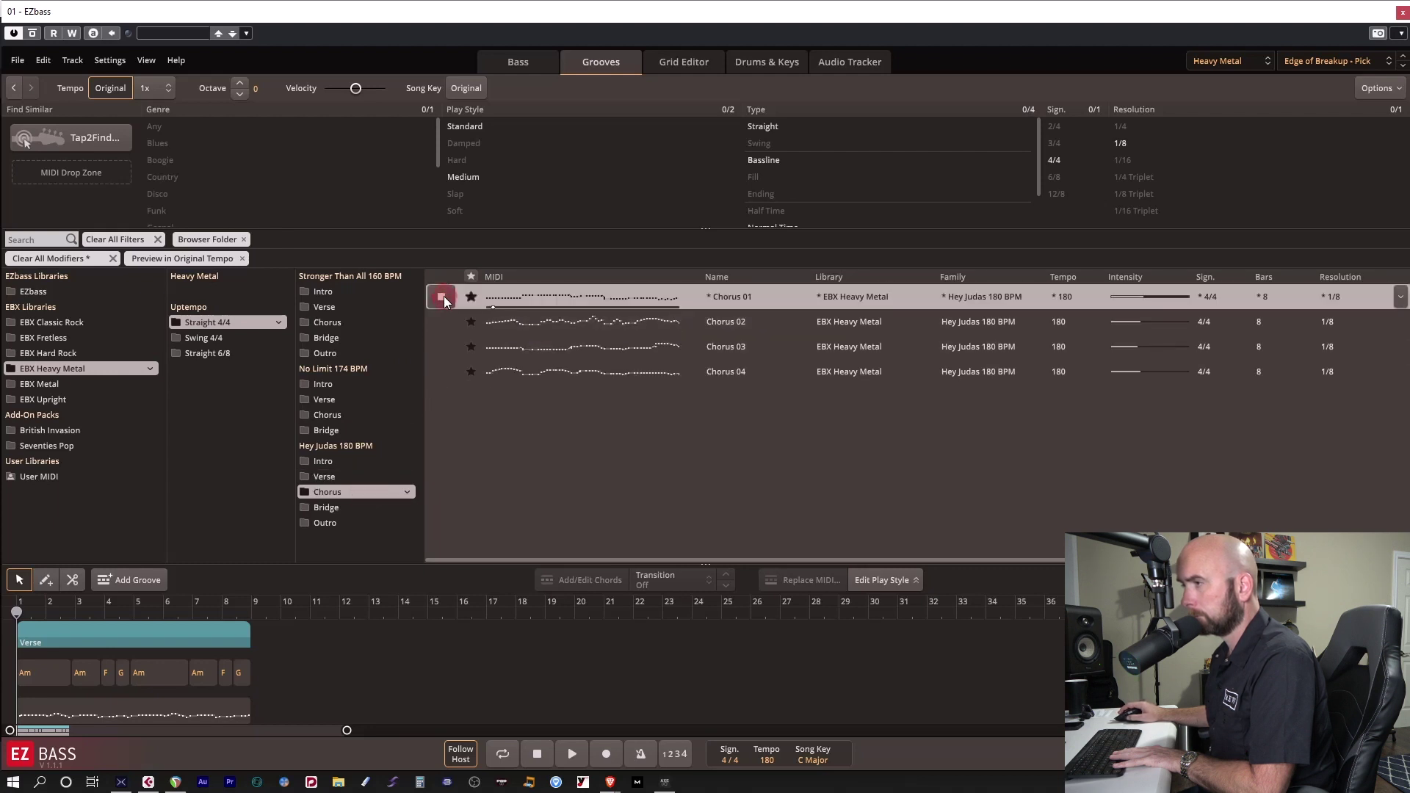
left_click(441, 371)
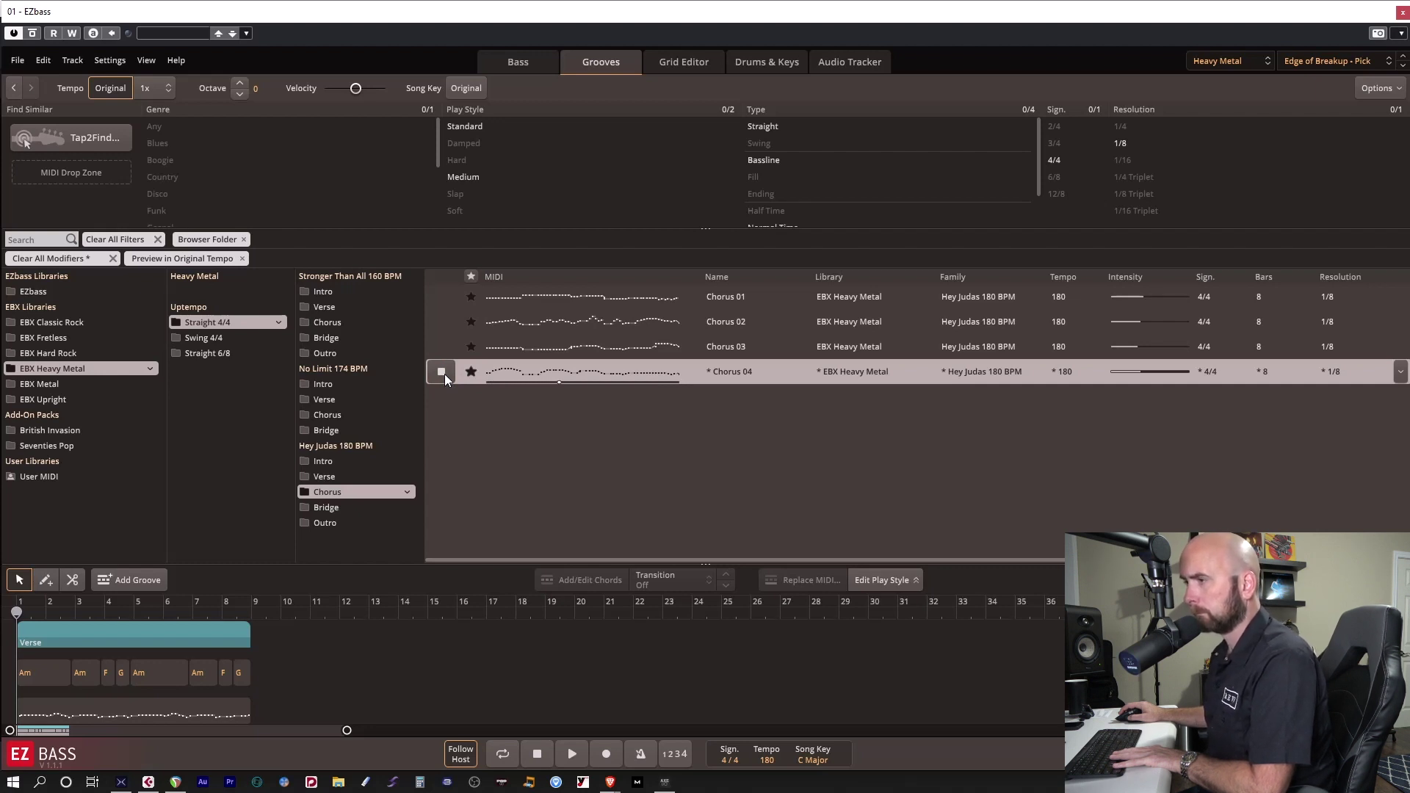
- Audition Chorus 02, Chorus 03, Bridge 03 and Verse 01 from the full Uptempo Swing 4/4 groove list
left_click(176, 337)
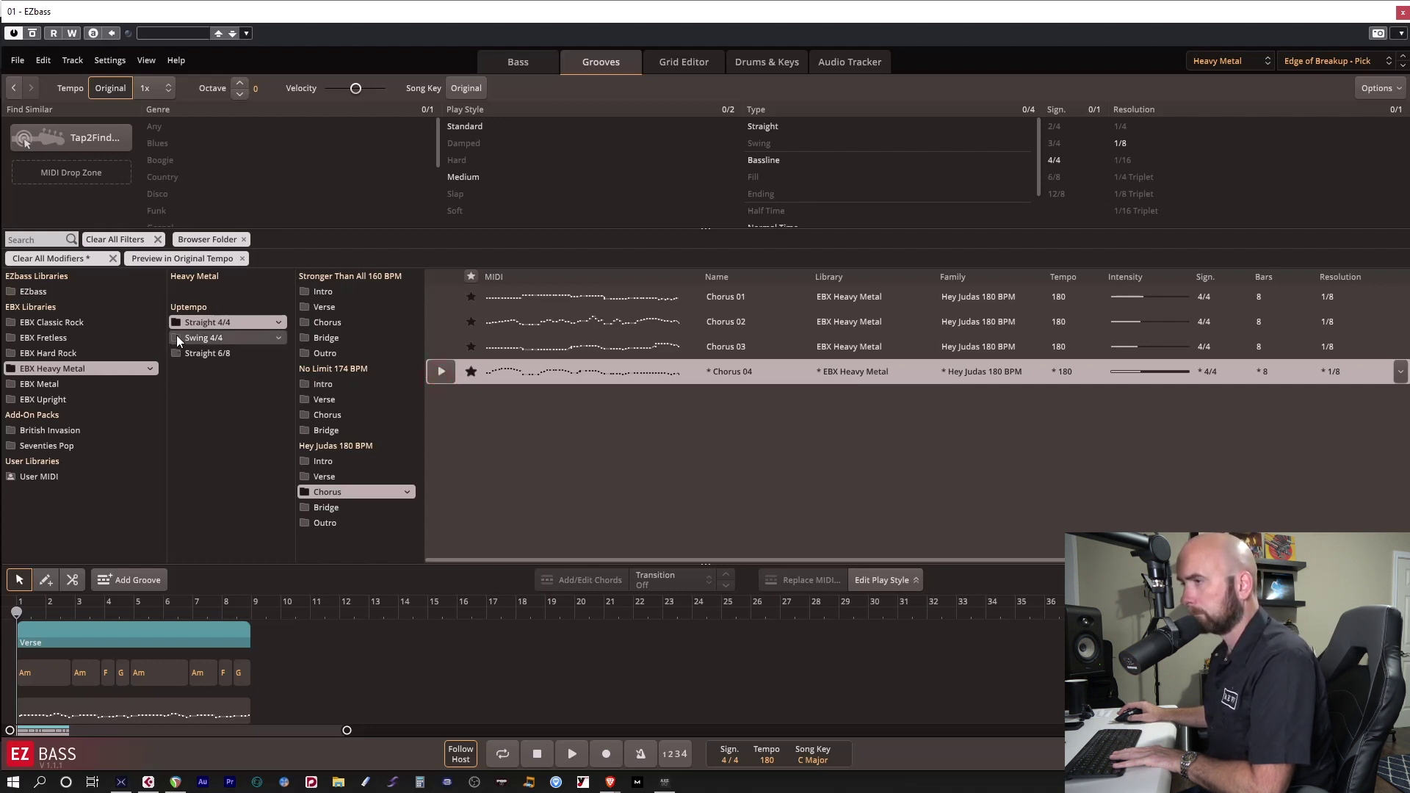
left_click(492, 328)
left_click(448, 320)
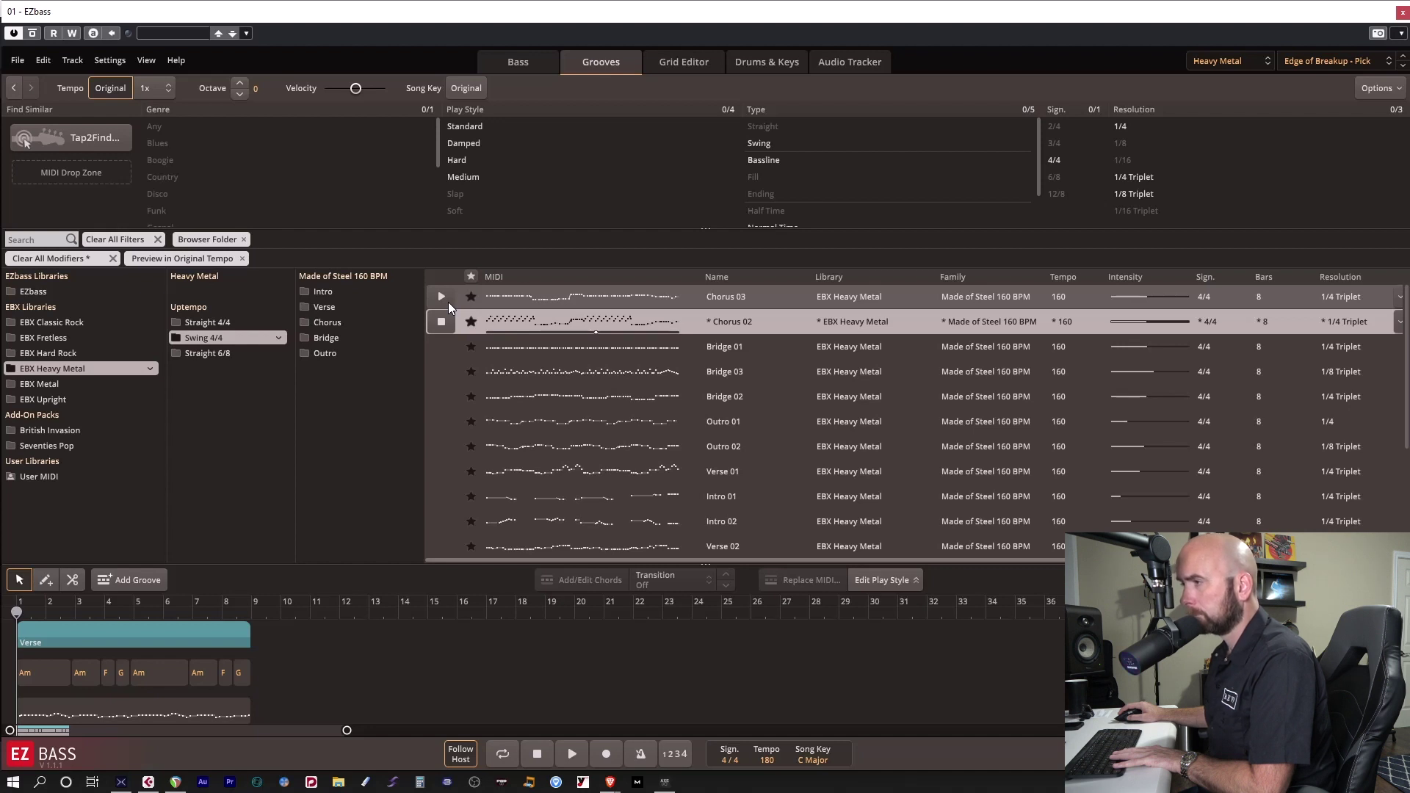
left_click(445, 300)
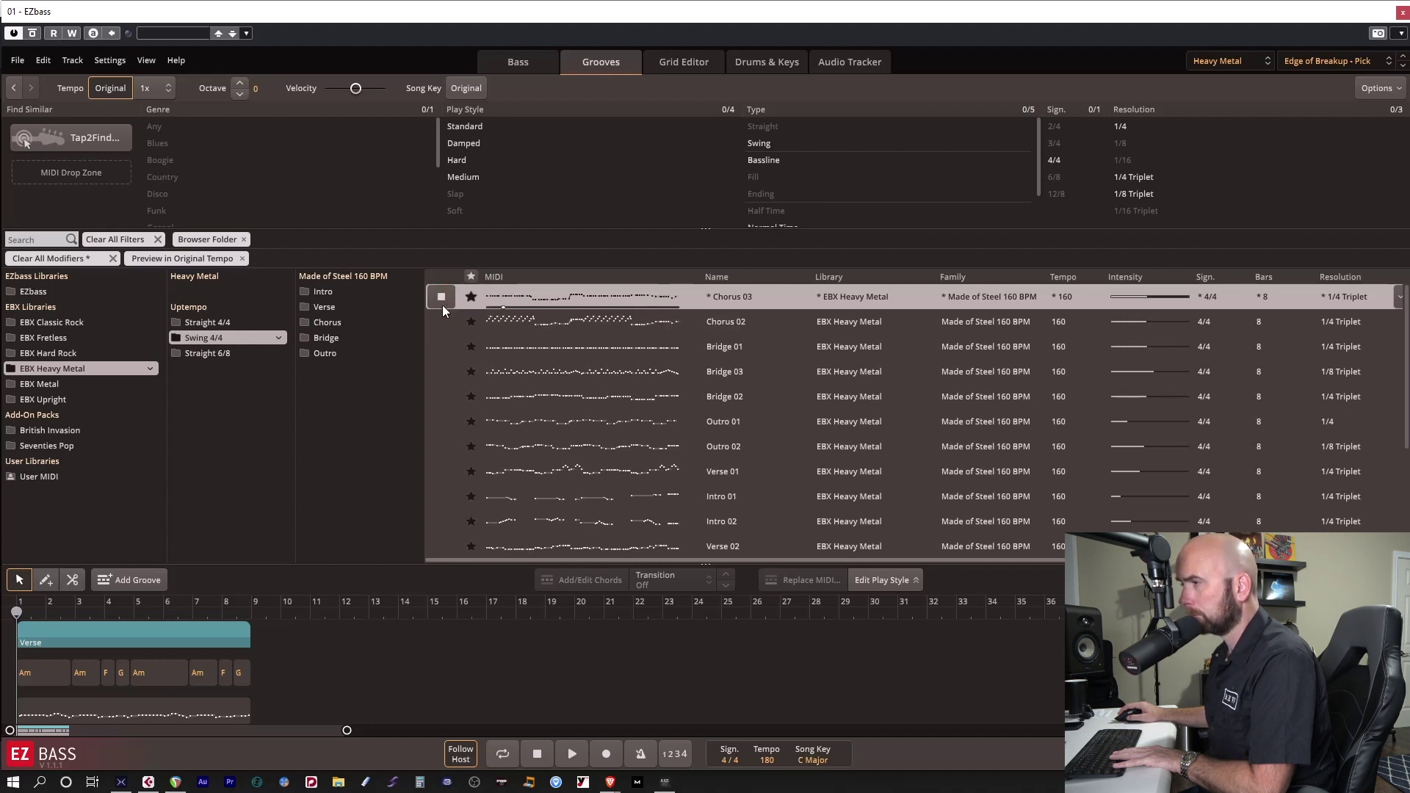
left_click(441, 372)
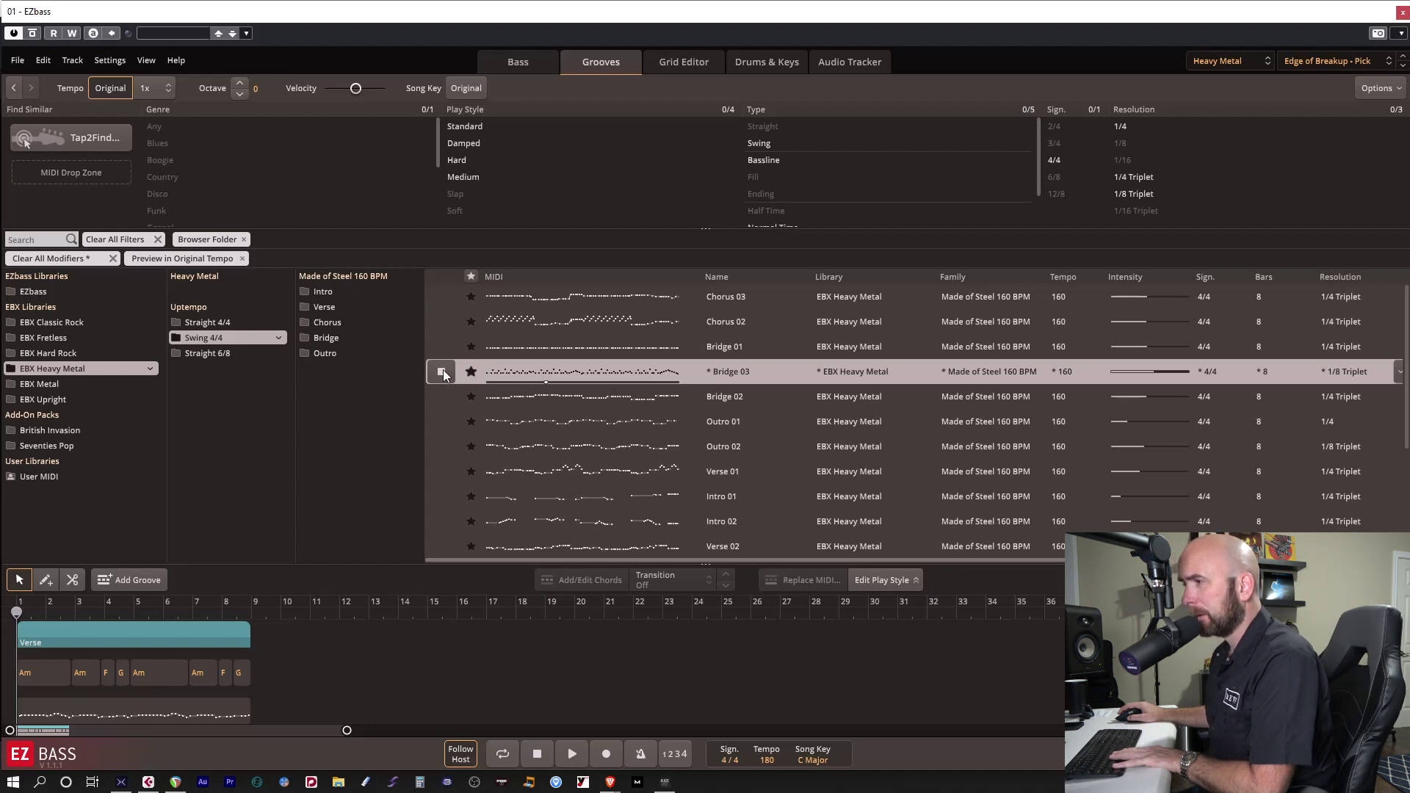
left_click(442, 471)
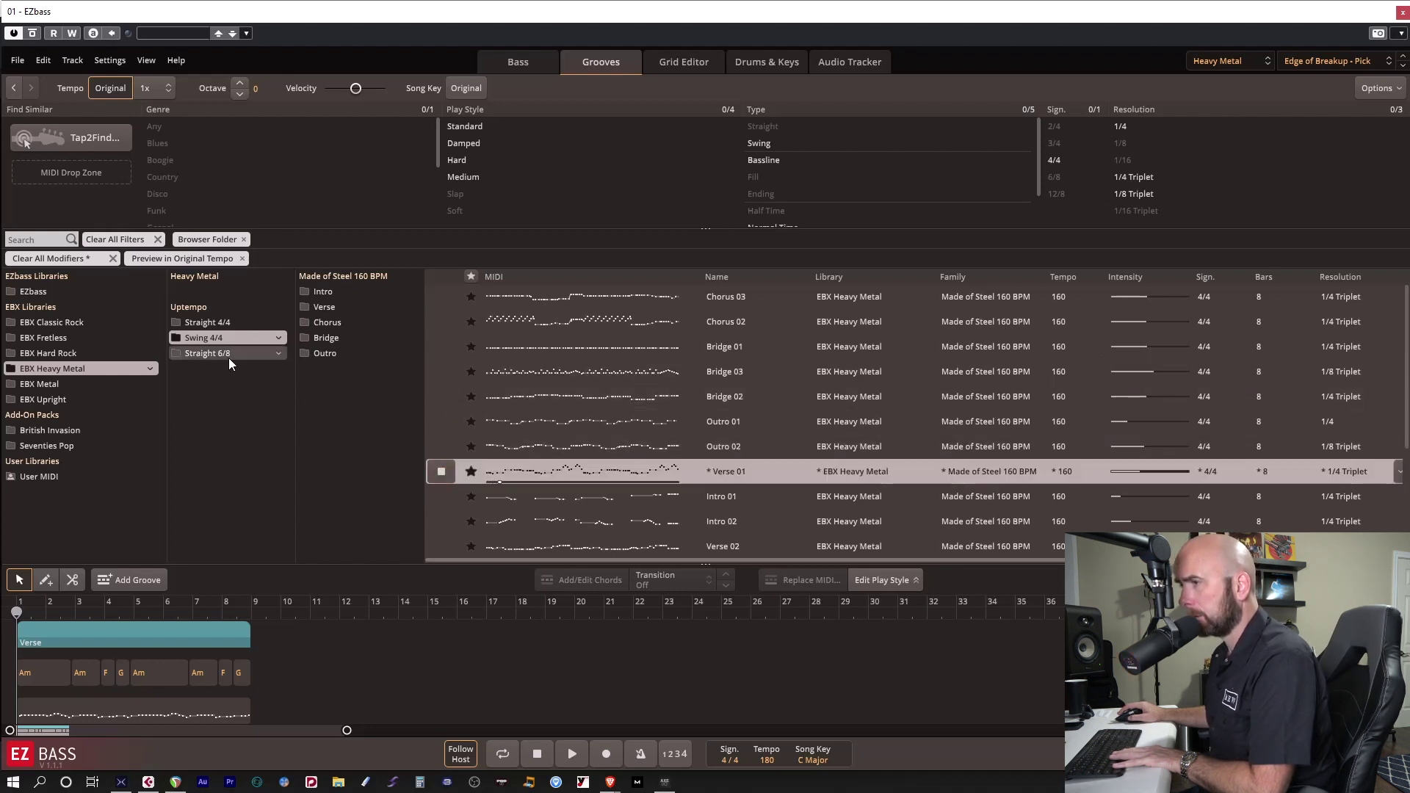
- Audition Chorus 01, Chorus 02 and Chorus 04 in the Chorus folder of Made of Steel 160 BPM
left_click(342, 324)
left_click(445, 295)
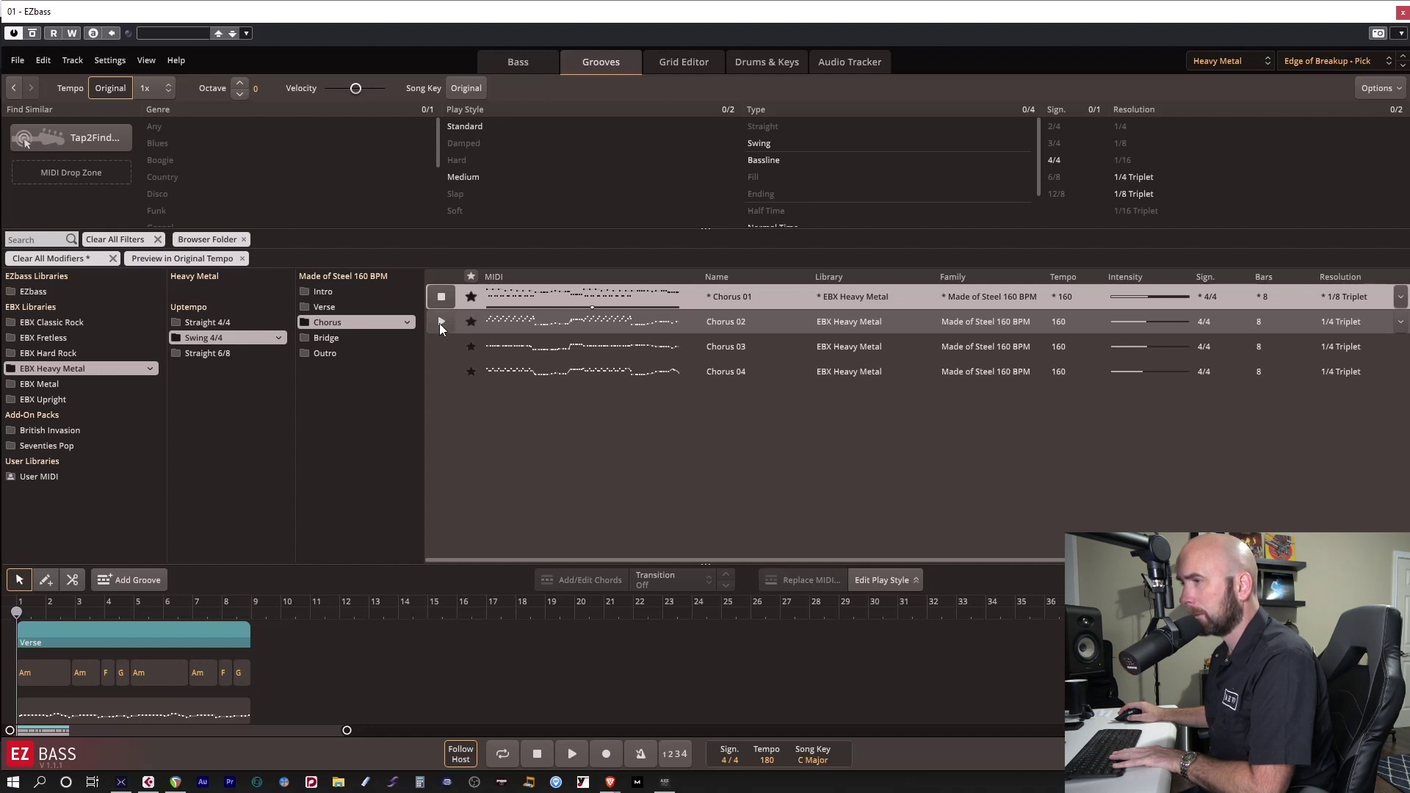
left_click(441, 321)
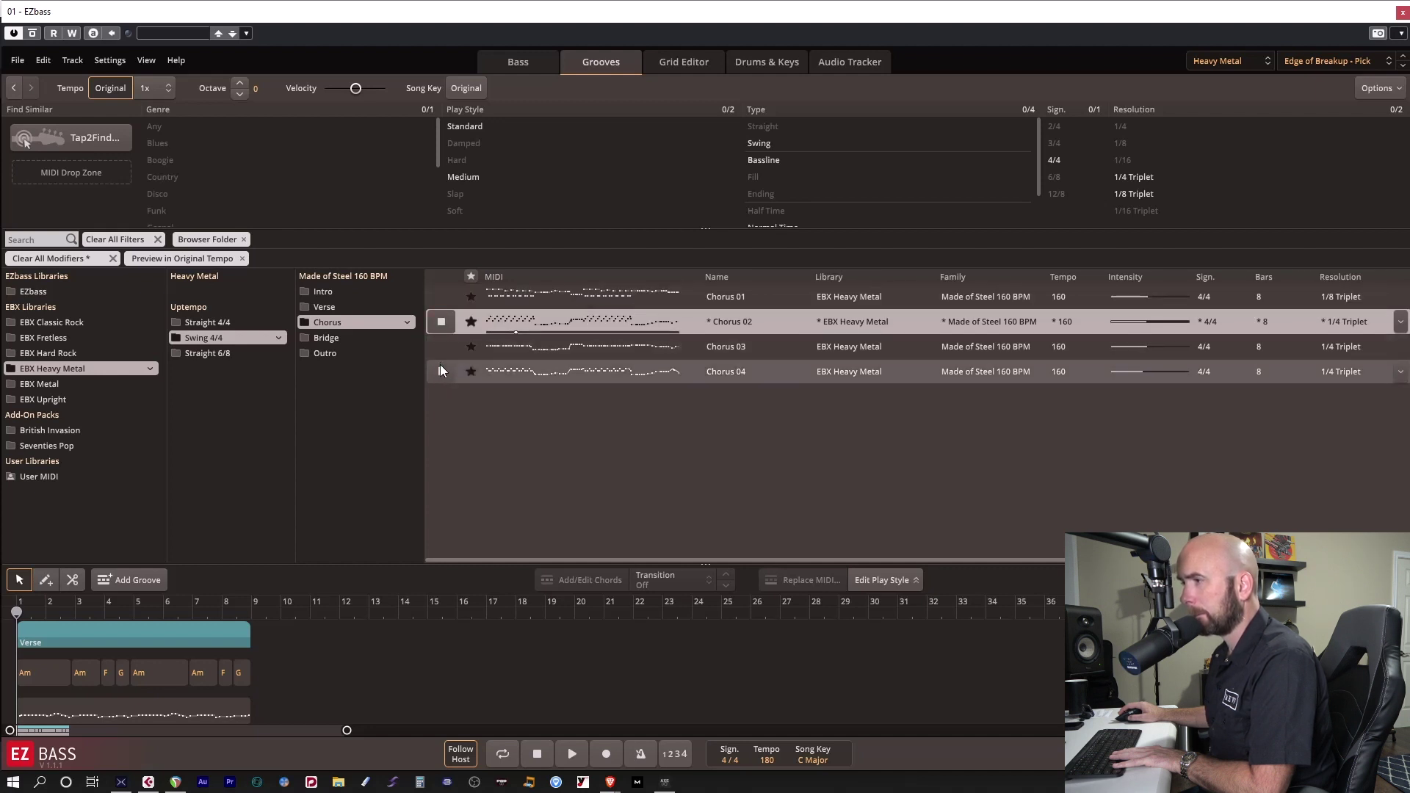
left_click(441, 371)
- Audition the Bridge 03, Outro 03 and Outro 04 grooves of Made of Steel 160 BPM
left_click(389, 338)
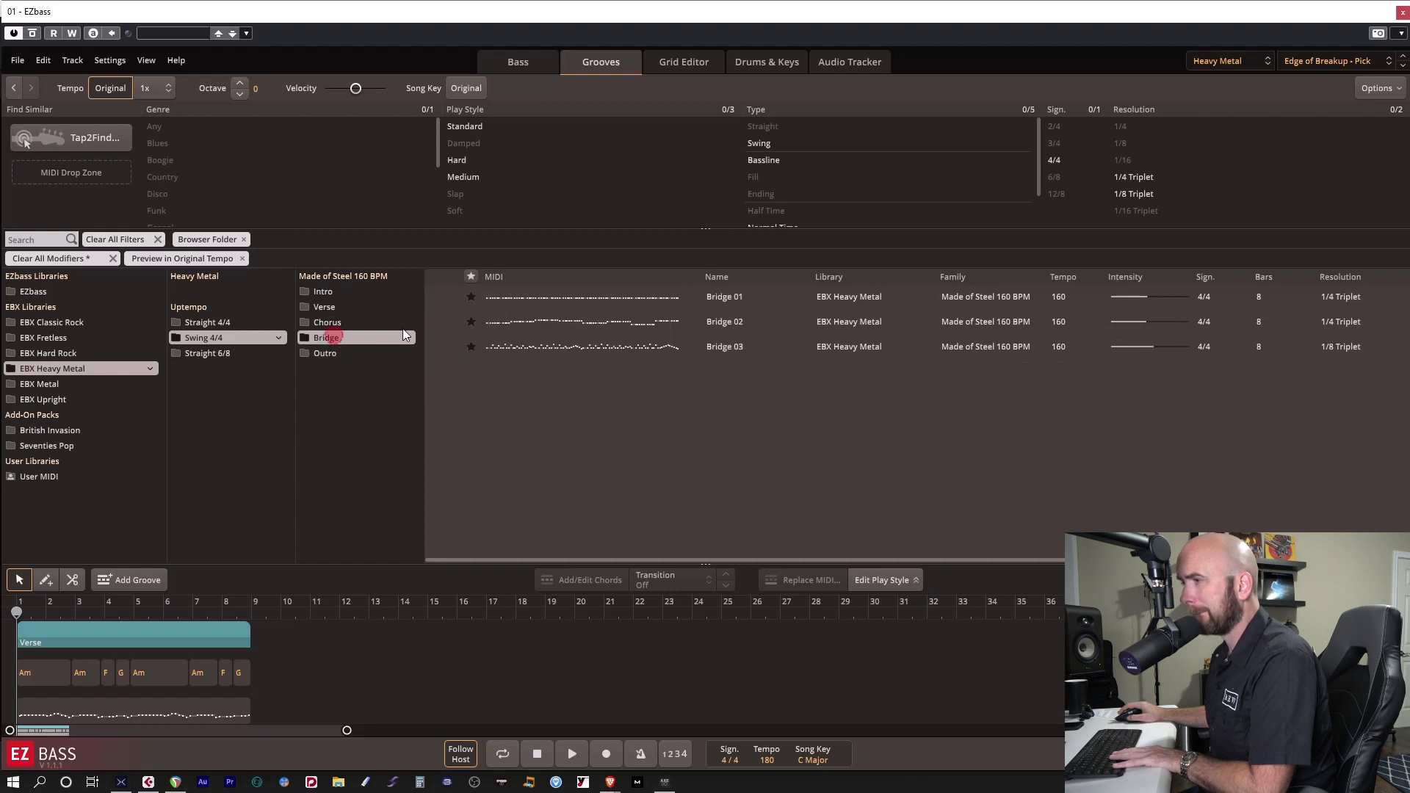
left_click(440, 346)
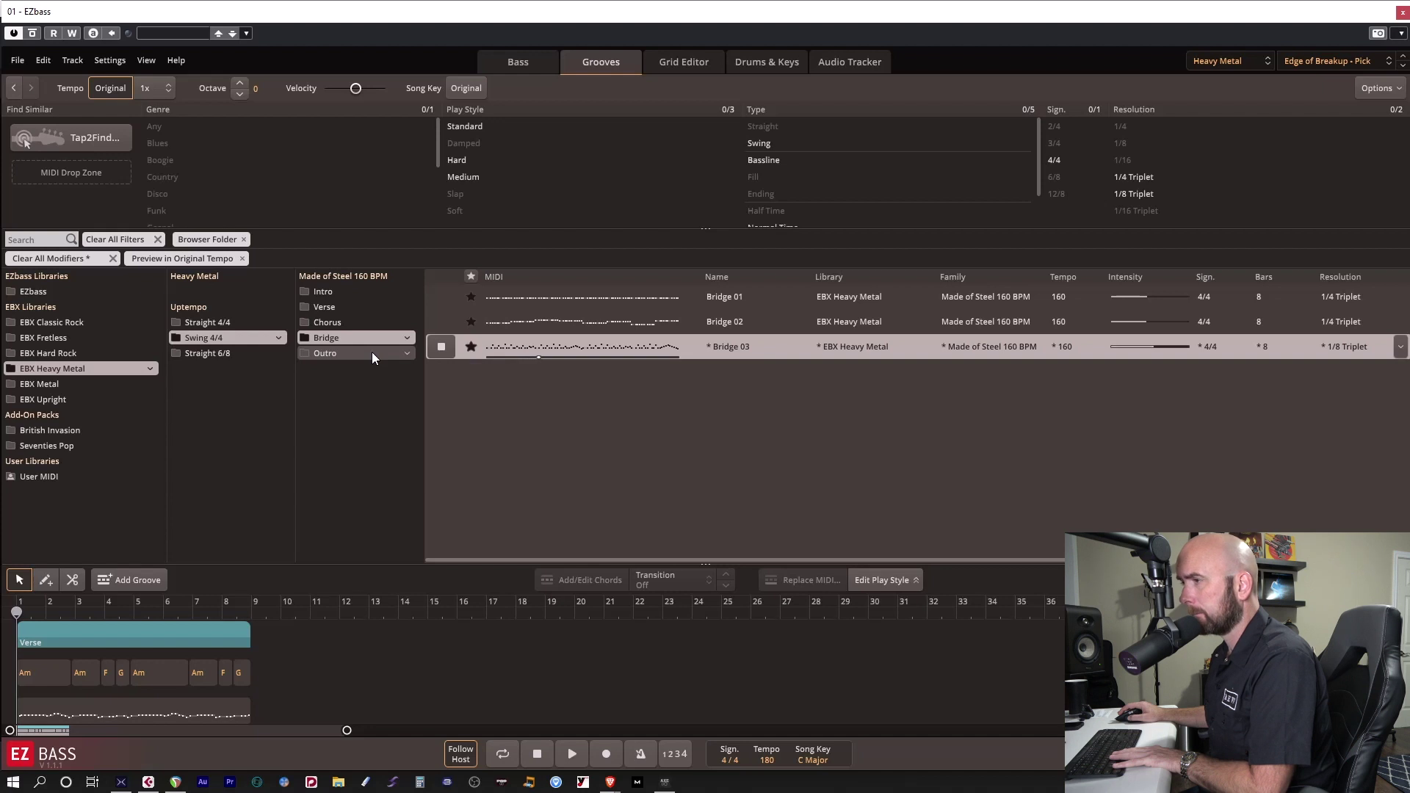
left_click(372, 351)
left_click(442, 346)
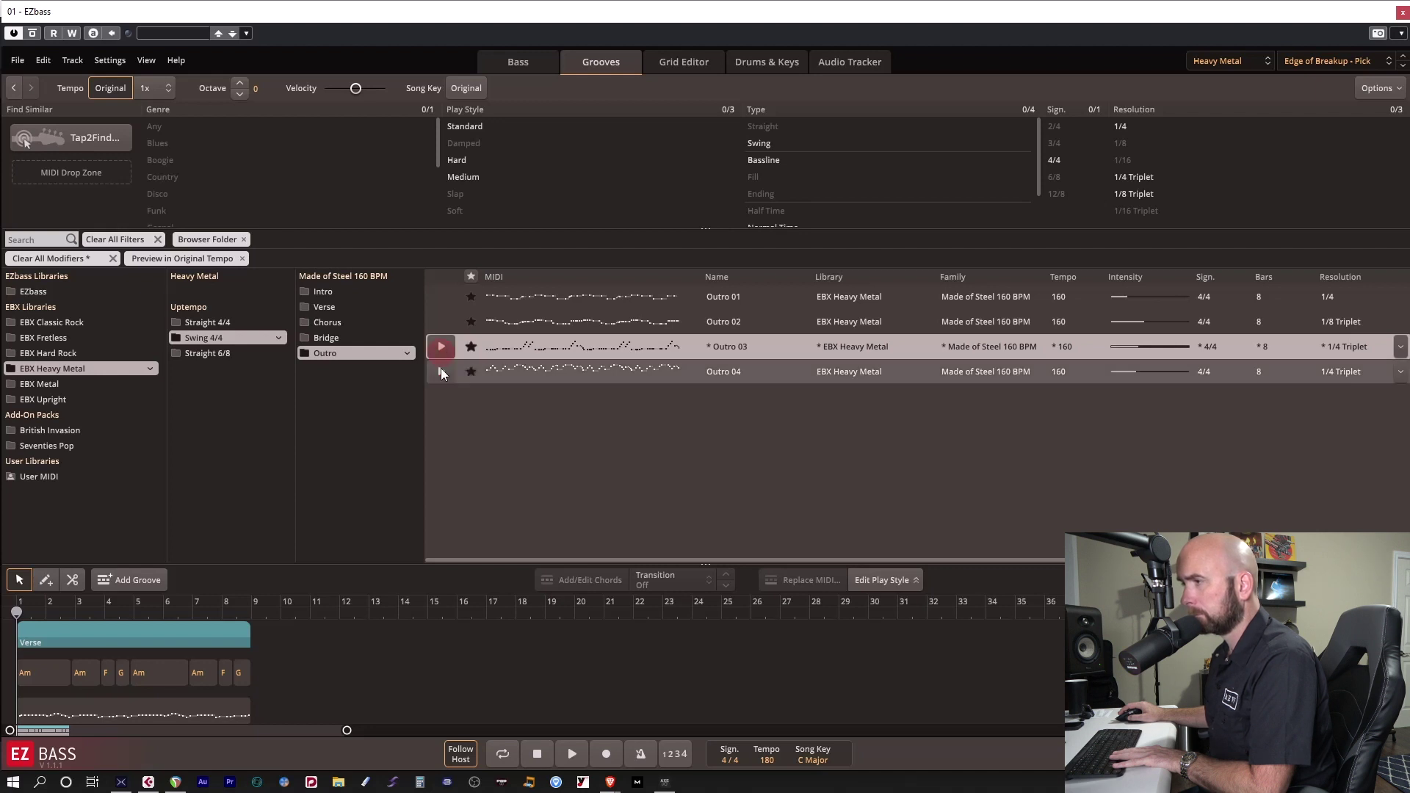
left_click(442, 372)
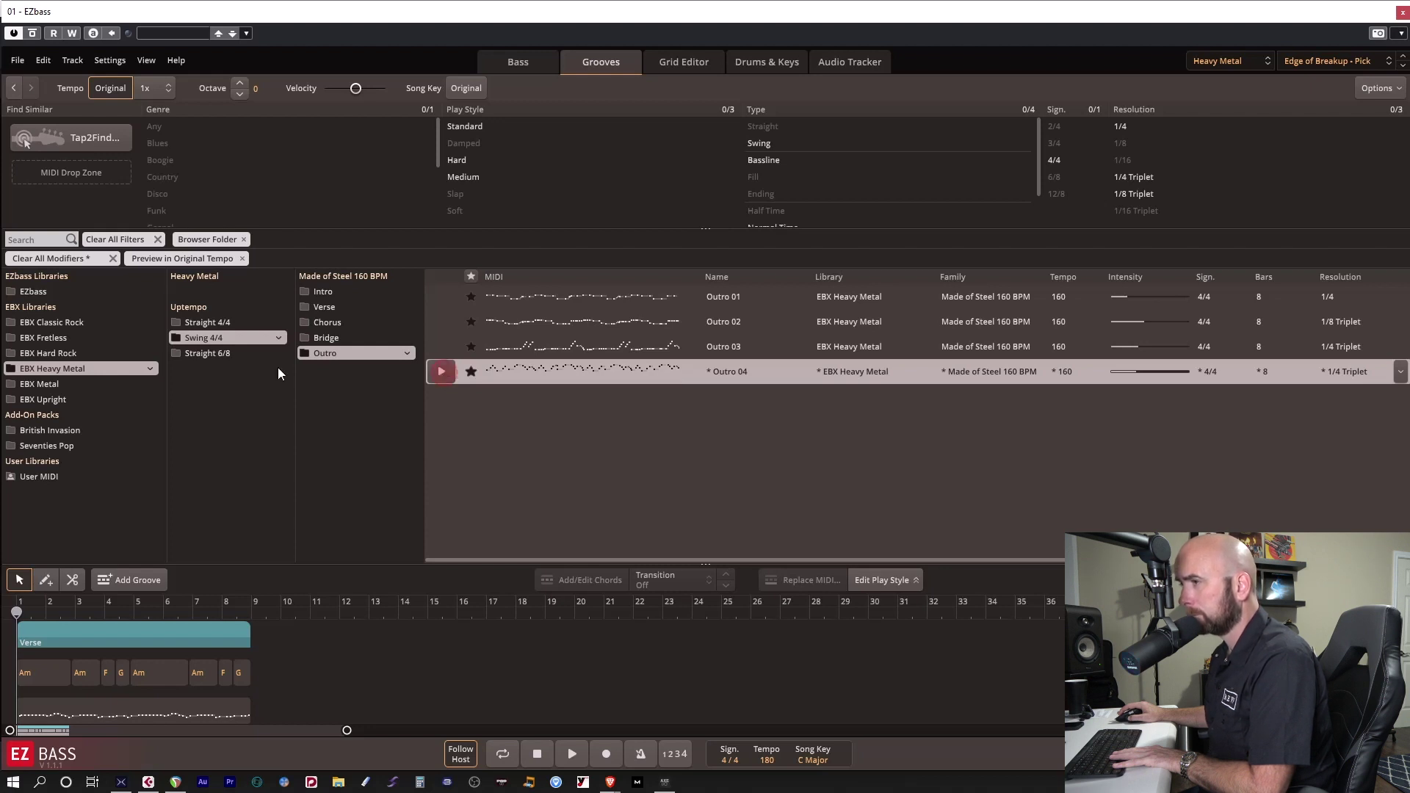
- Audition the Chorus 01 and Verse 02 grooves of Barbarian Stomp 178 BPM in Uptempo Straight 6/8
left_click(224, 354)
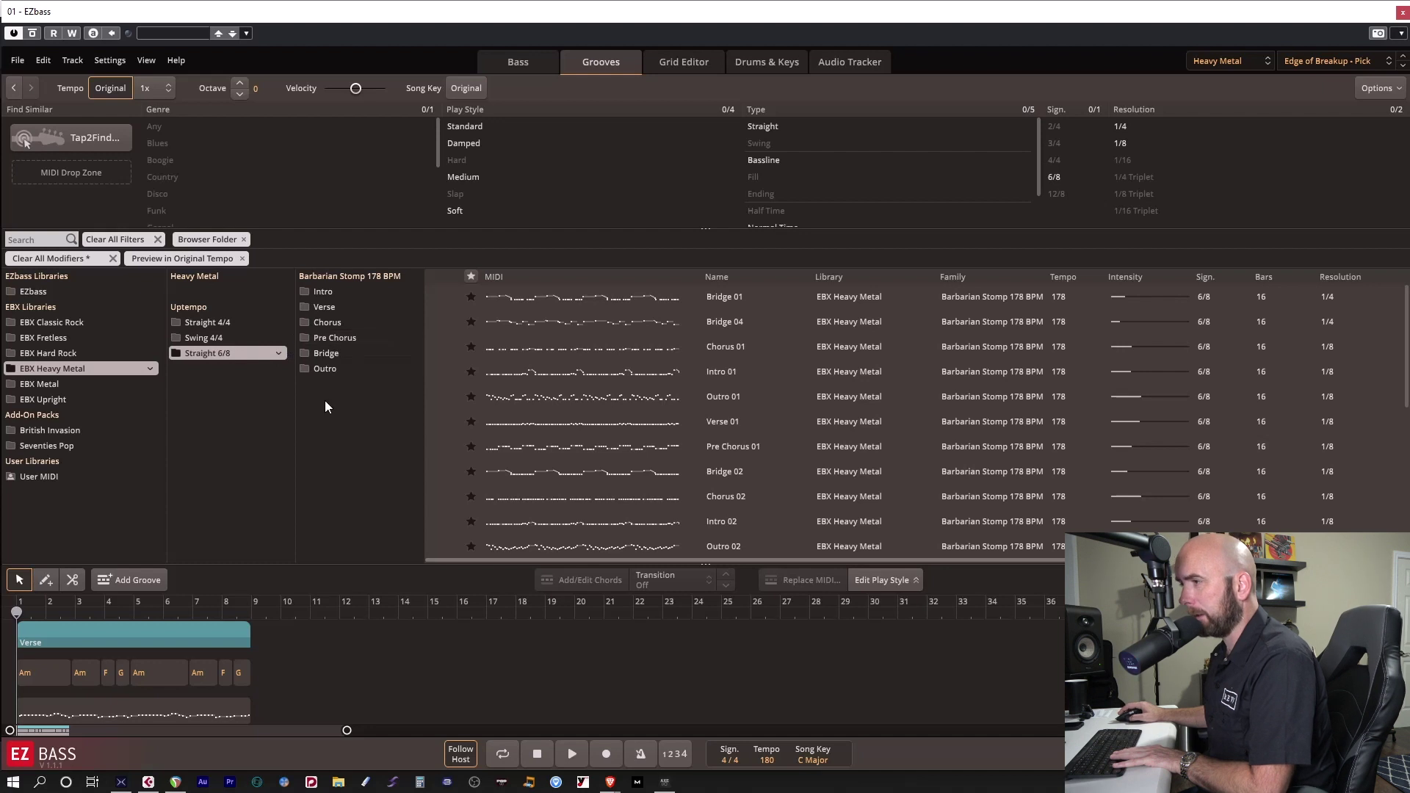
left_click(316, 323)
left_click(434, 297)
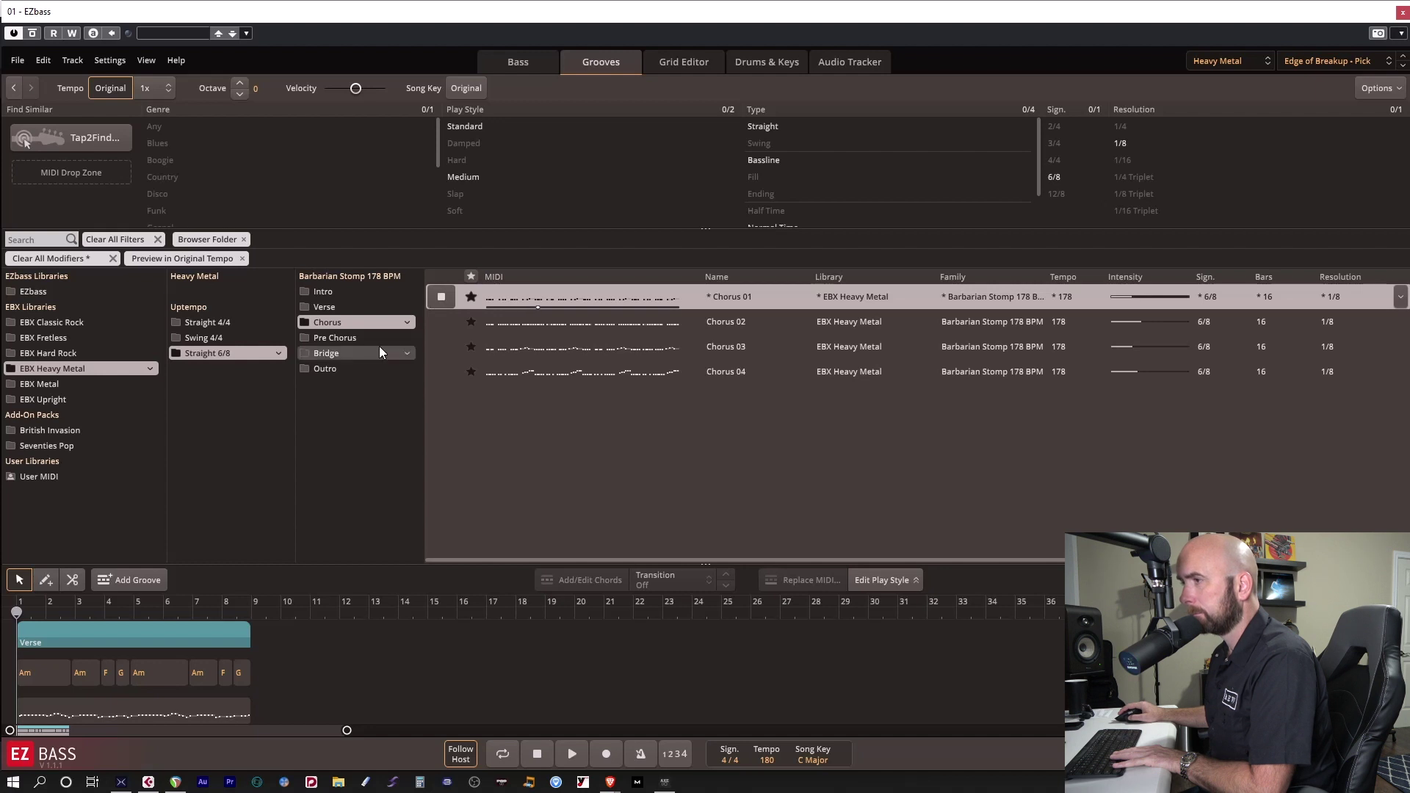
left_click(361, 312)
left_click(441, 322)
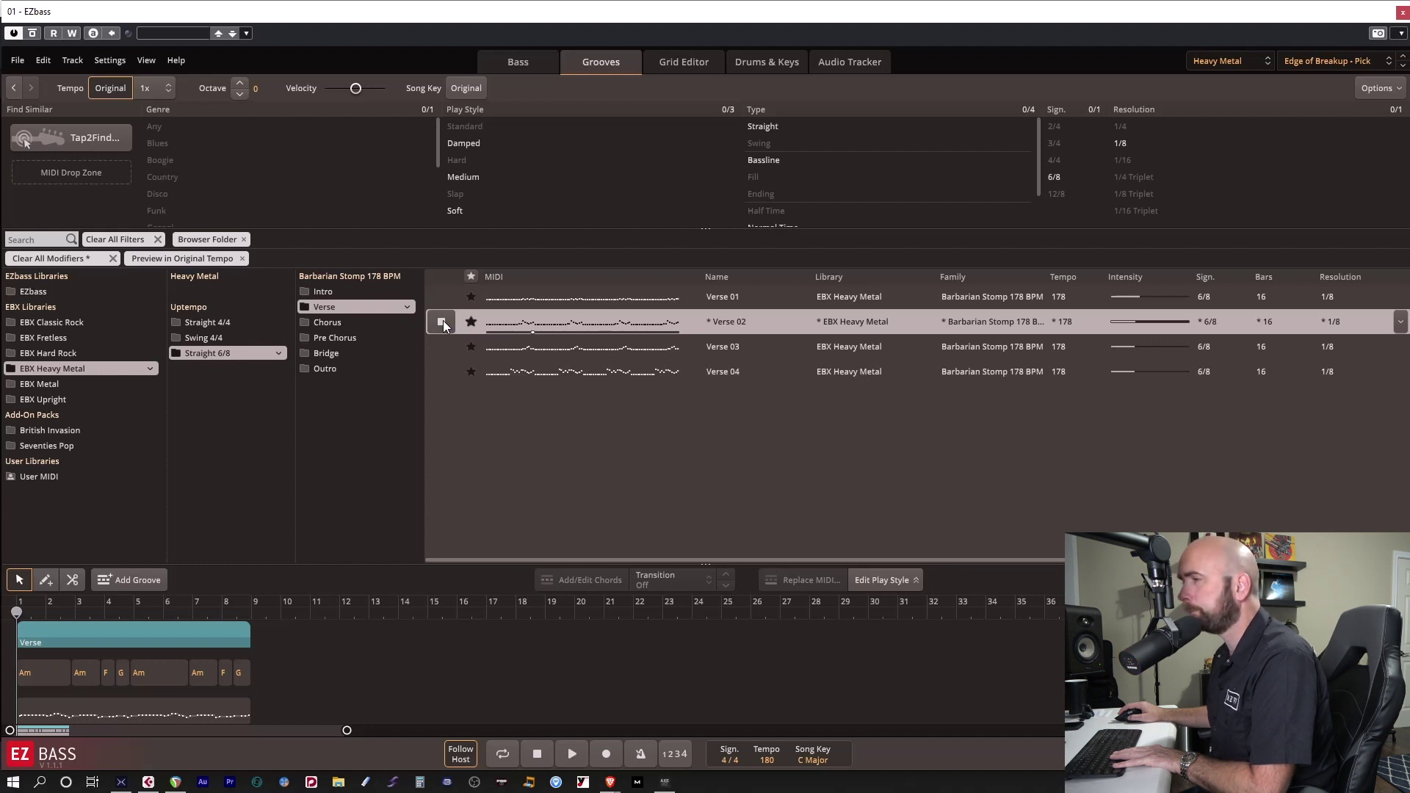
left_click(442, 322)
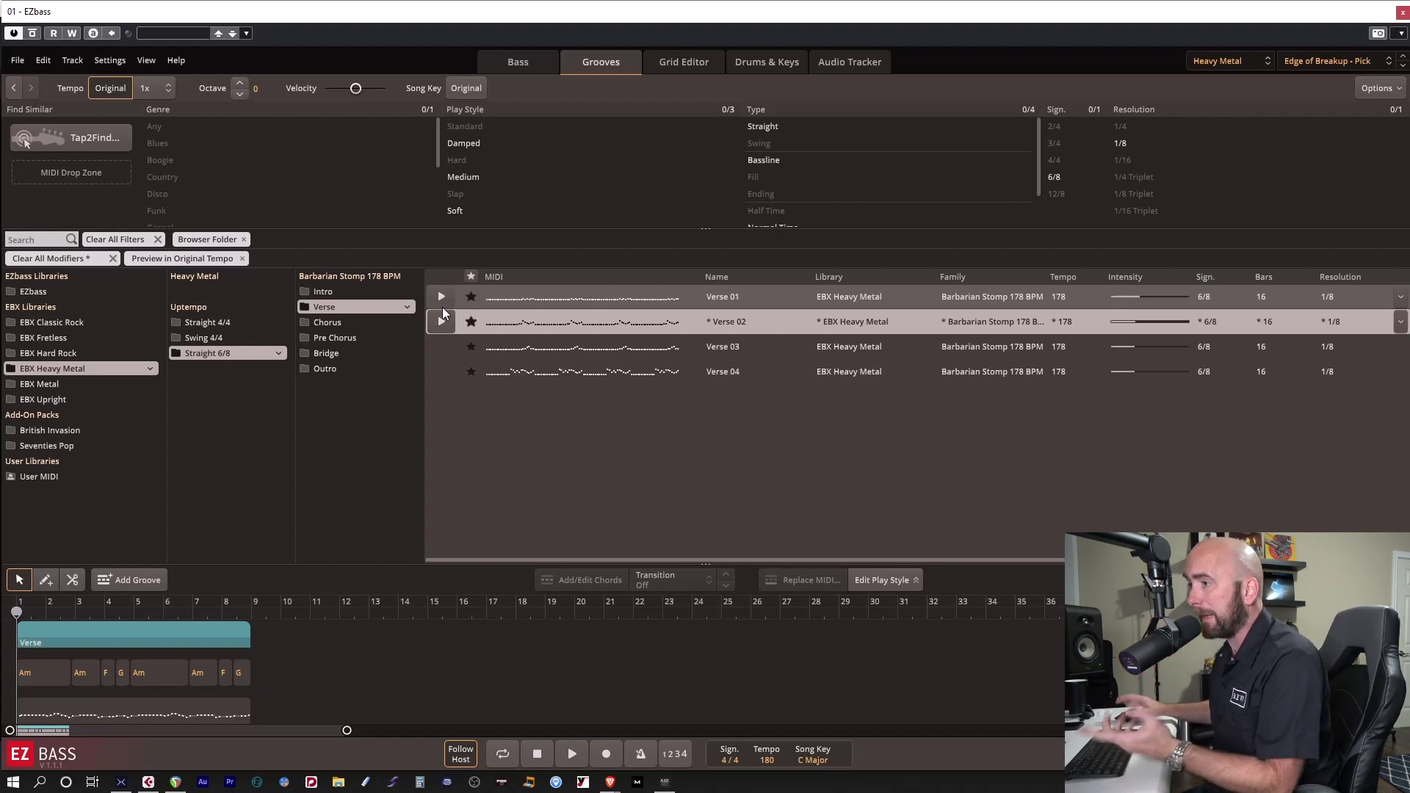
- Place the Swing 4/4 groove Chorus 02 of Made of Steel 160 BPM at bar 16 of the timeline and play it back briefly
left_click(228, 339)
left_click_drag(580, 324, 460, 650)
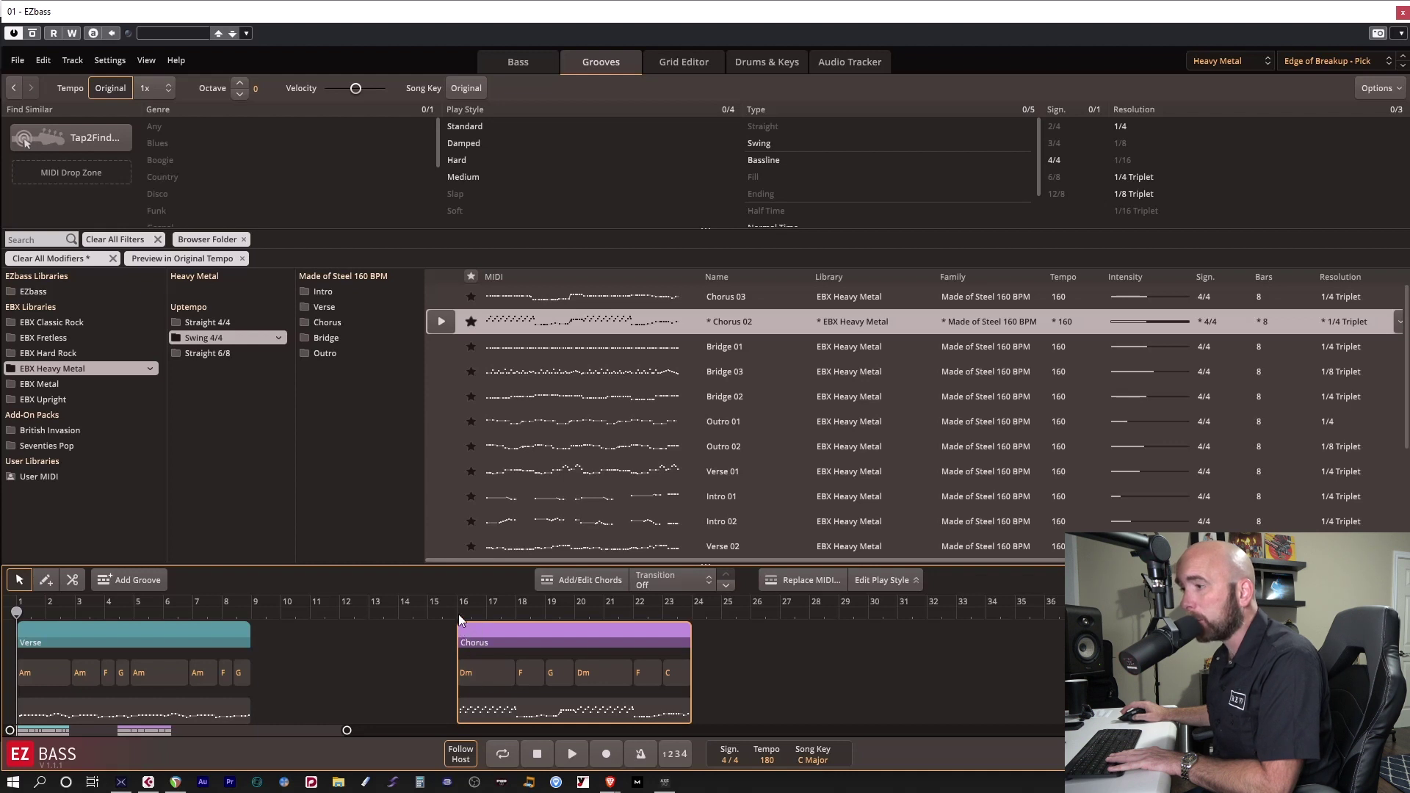
left_click(457, 614)
key("space")
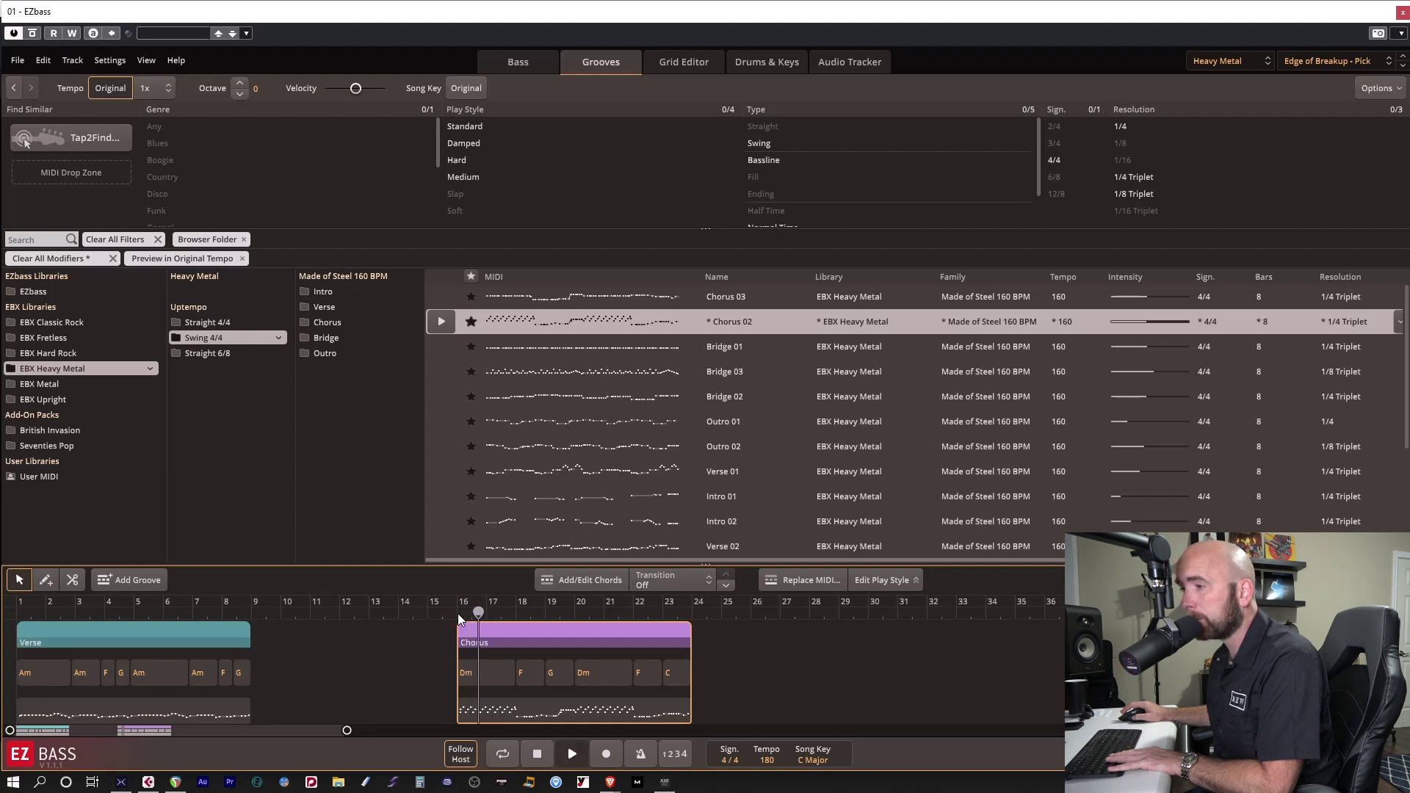
key("space")
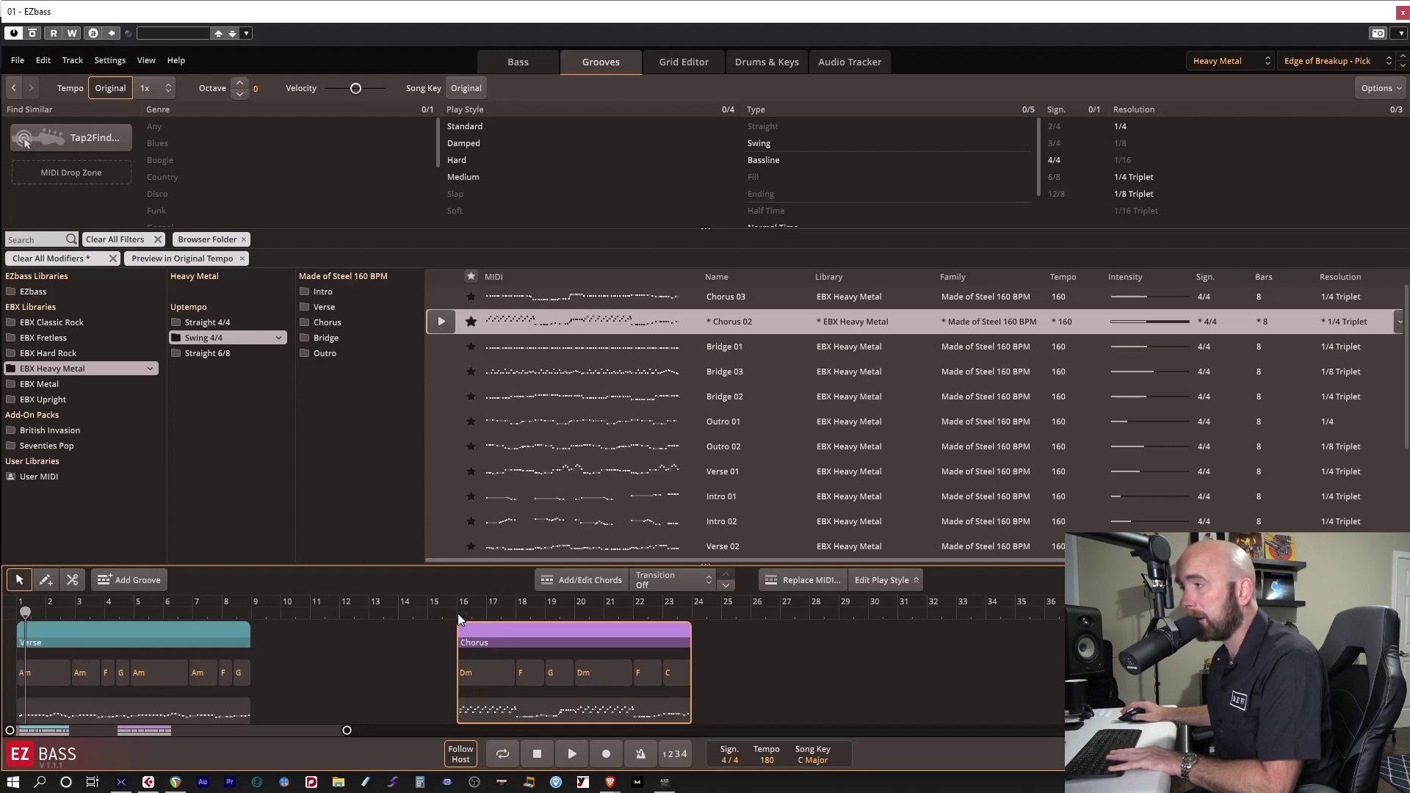
- Change the first chord of the Chorus block at bar 16 to Am and play the block back from its start
left_click(469, 678)
left_click(482, 539)
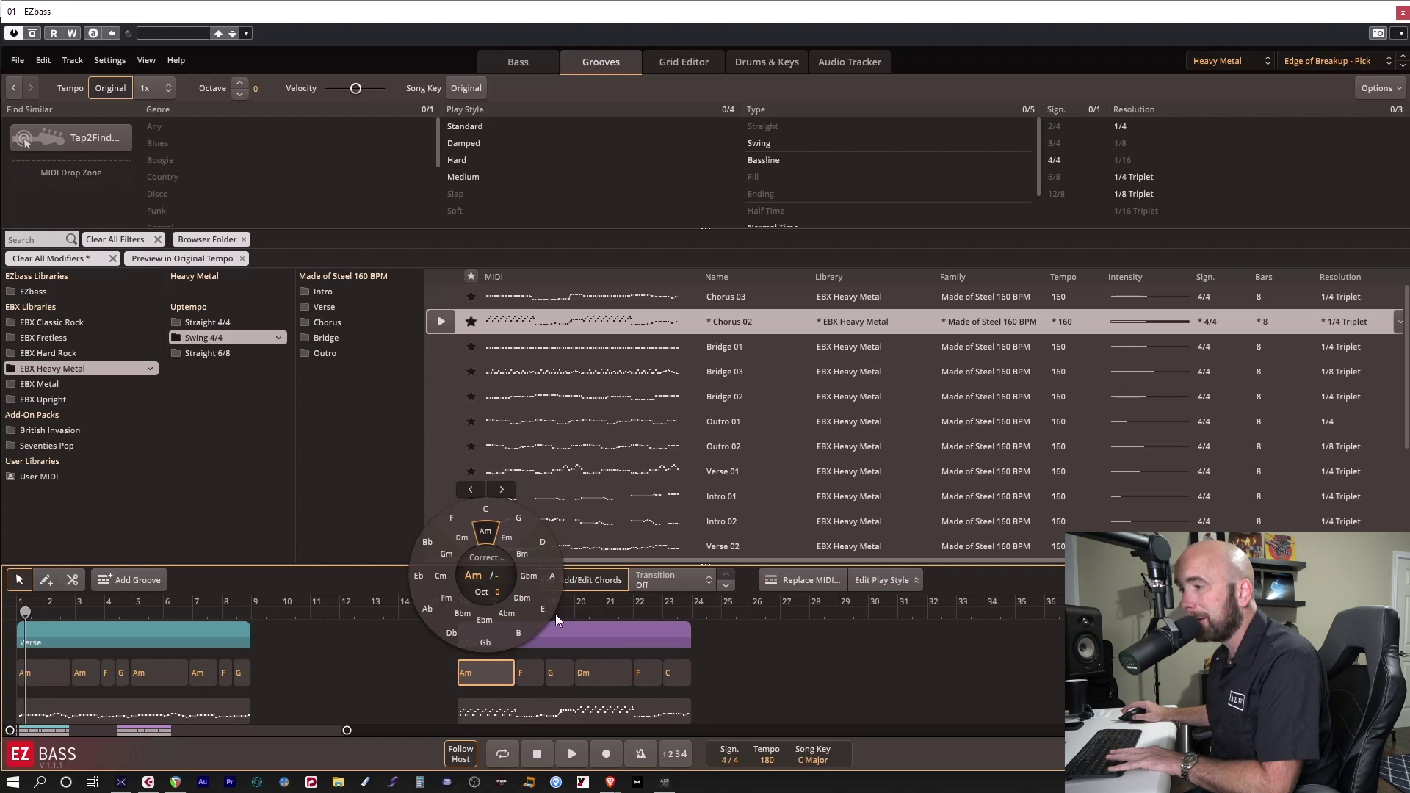
left_click(529, 650)
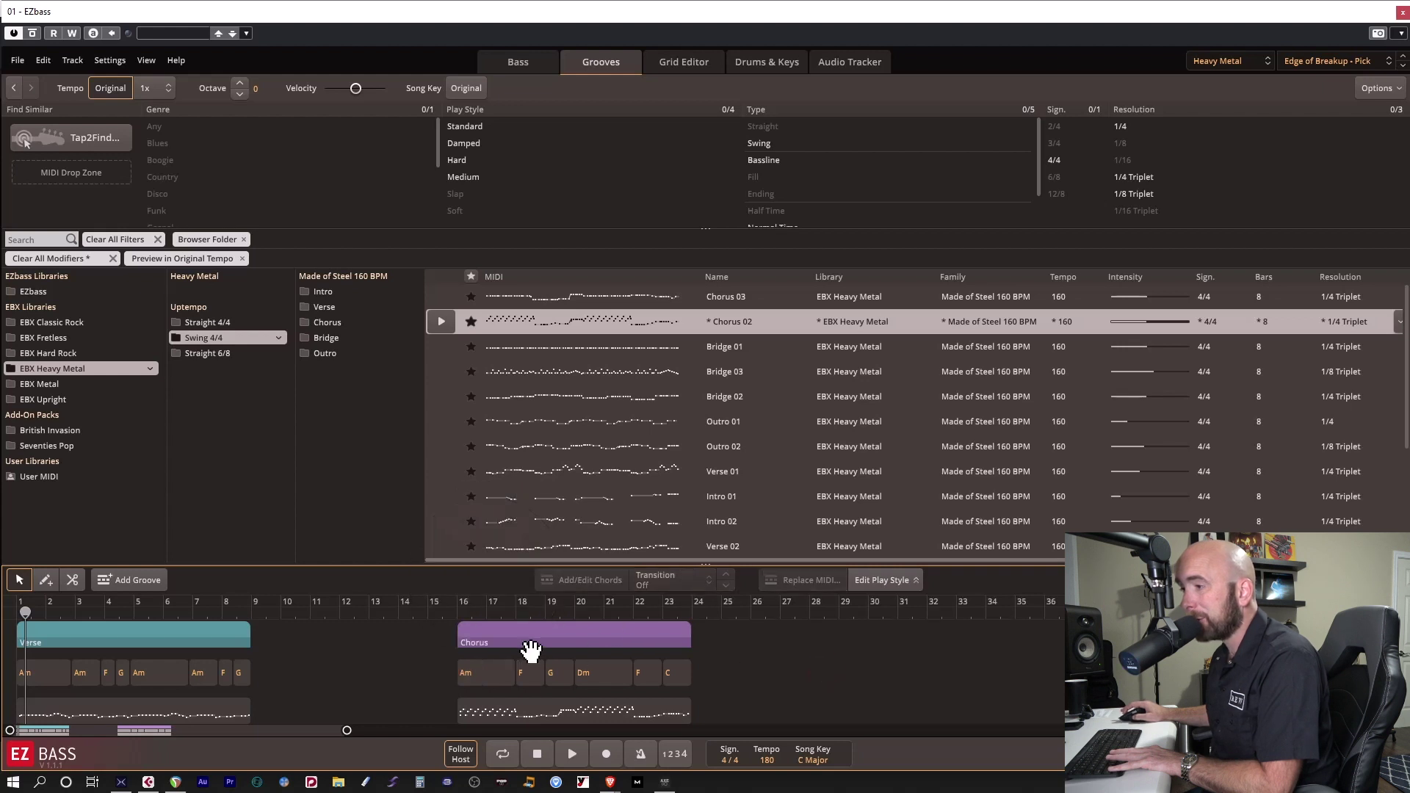
left_click(454, 616)
key("space")
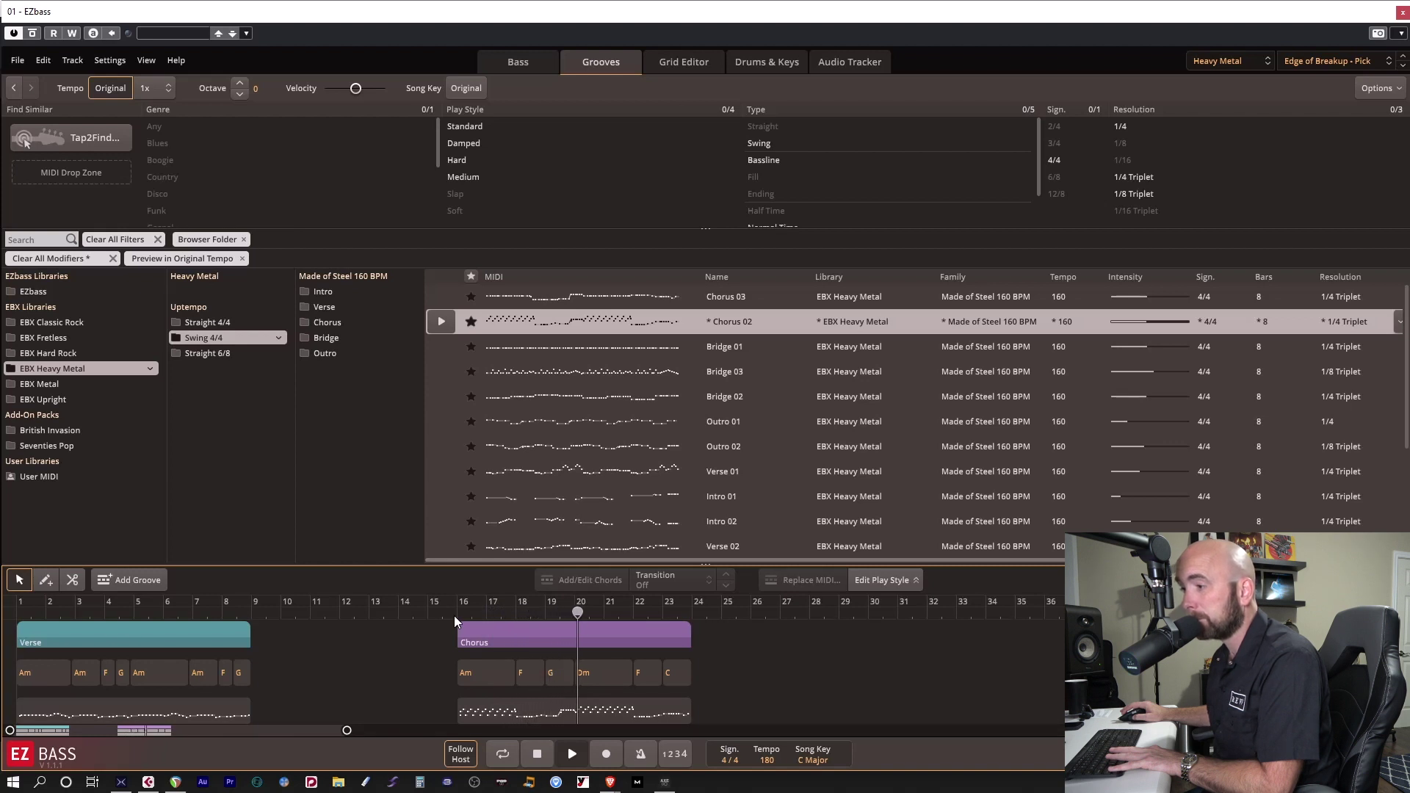
key("space")
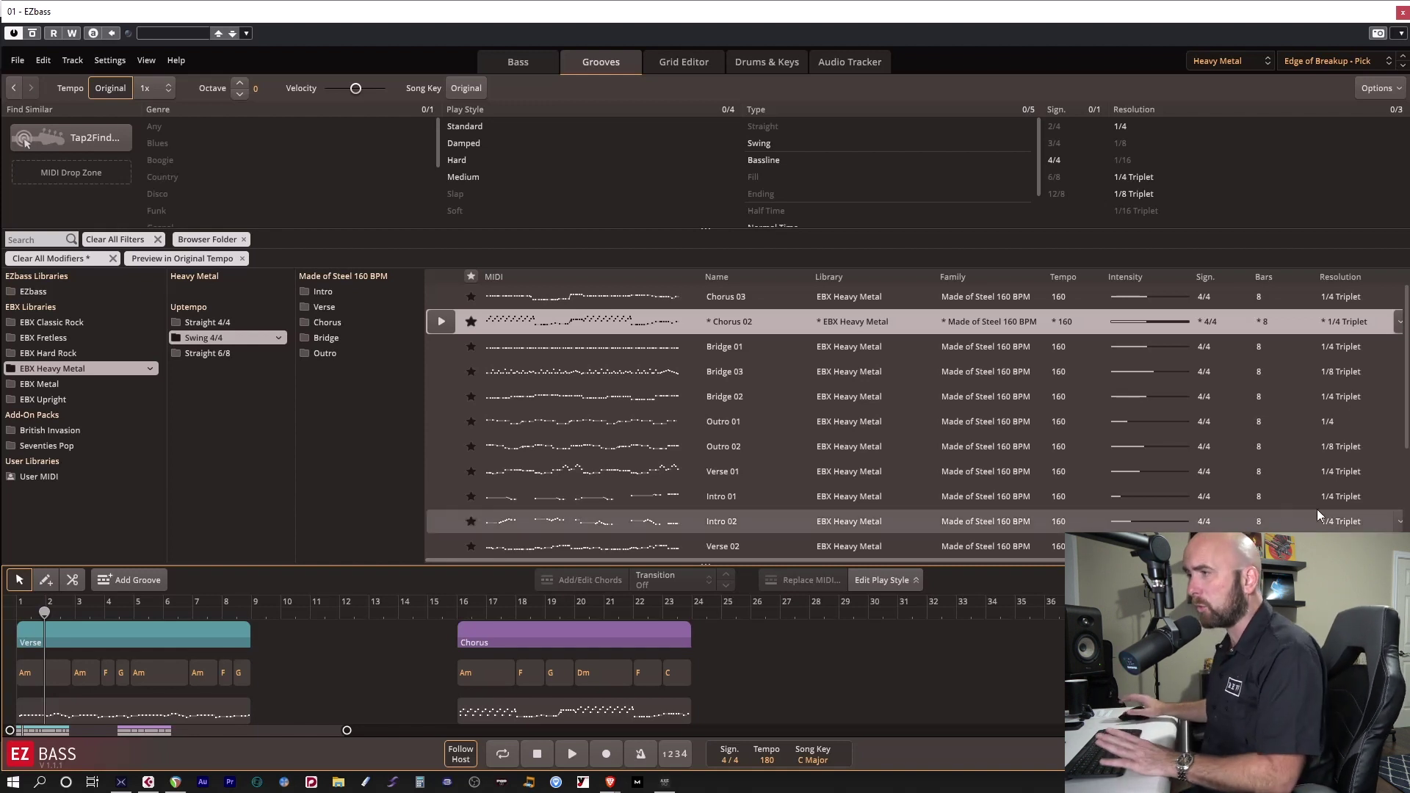
- Show the Verse notes in the Grid Editor and examine the available playing articulations without changing the selected one
left_click(701, 63)
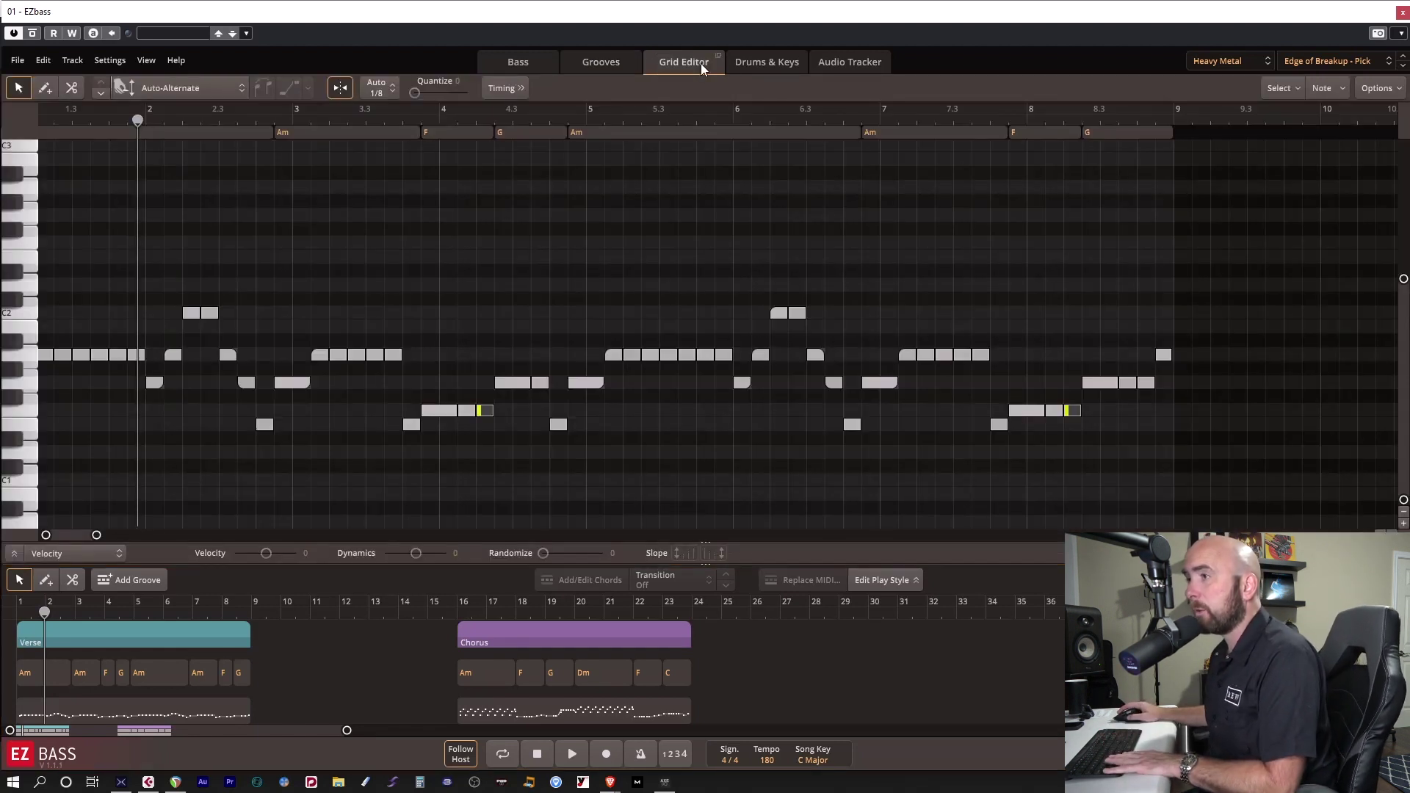
left_click(204, 83)
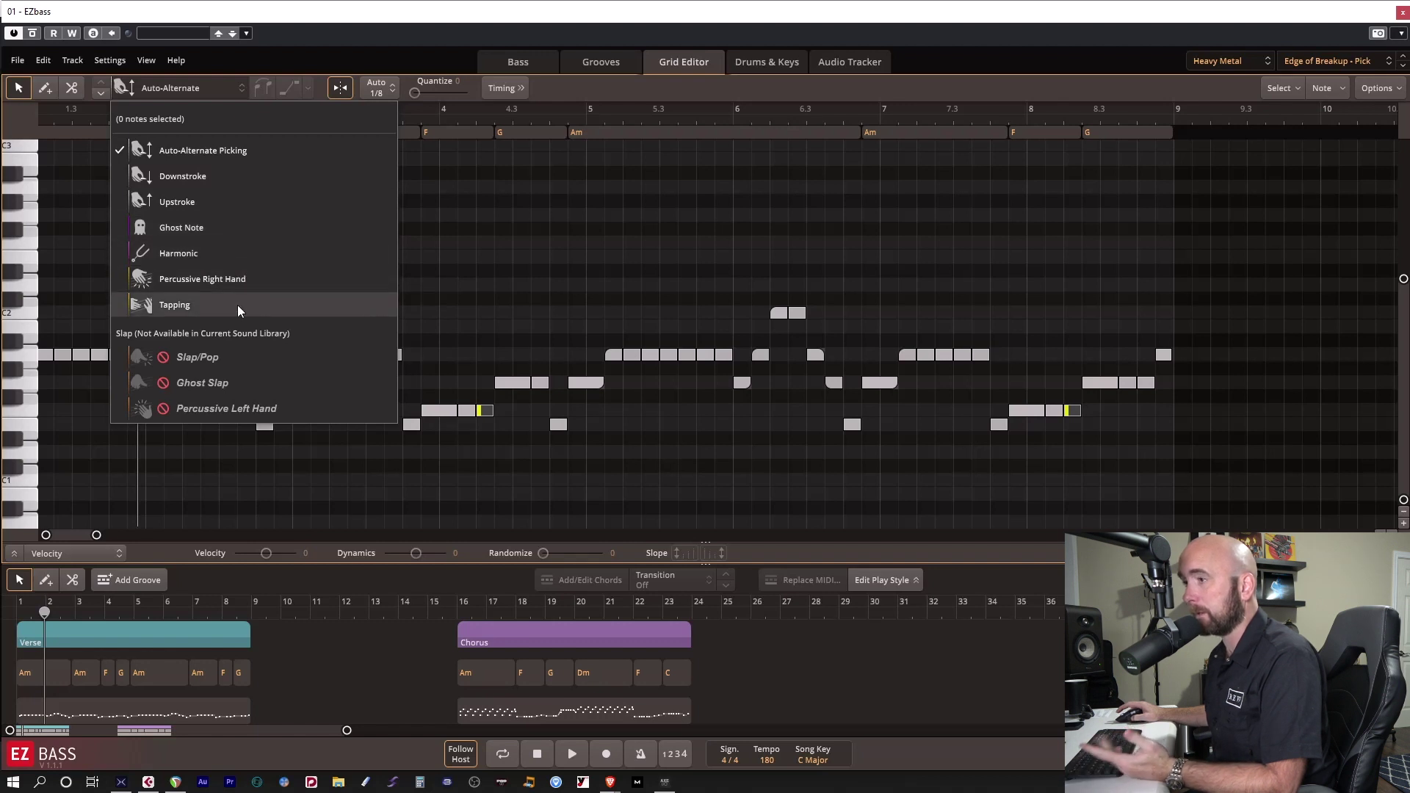
left_click(1064, 66)
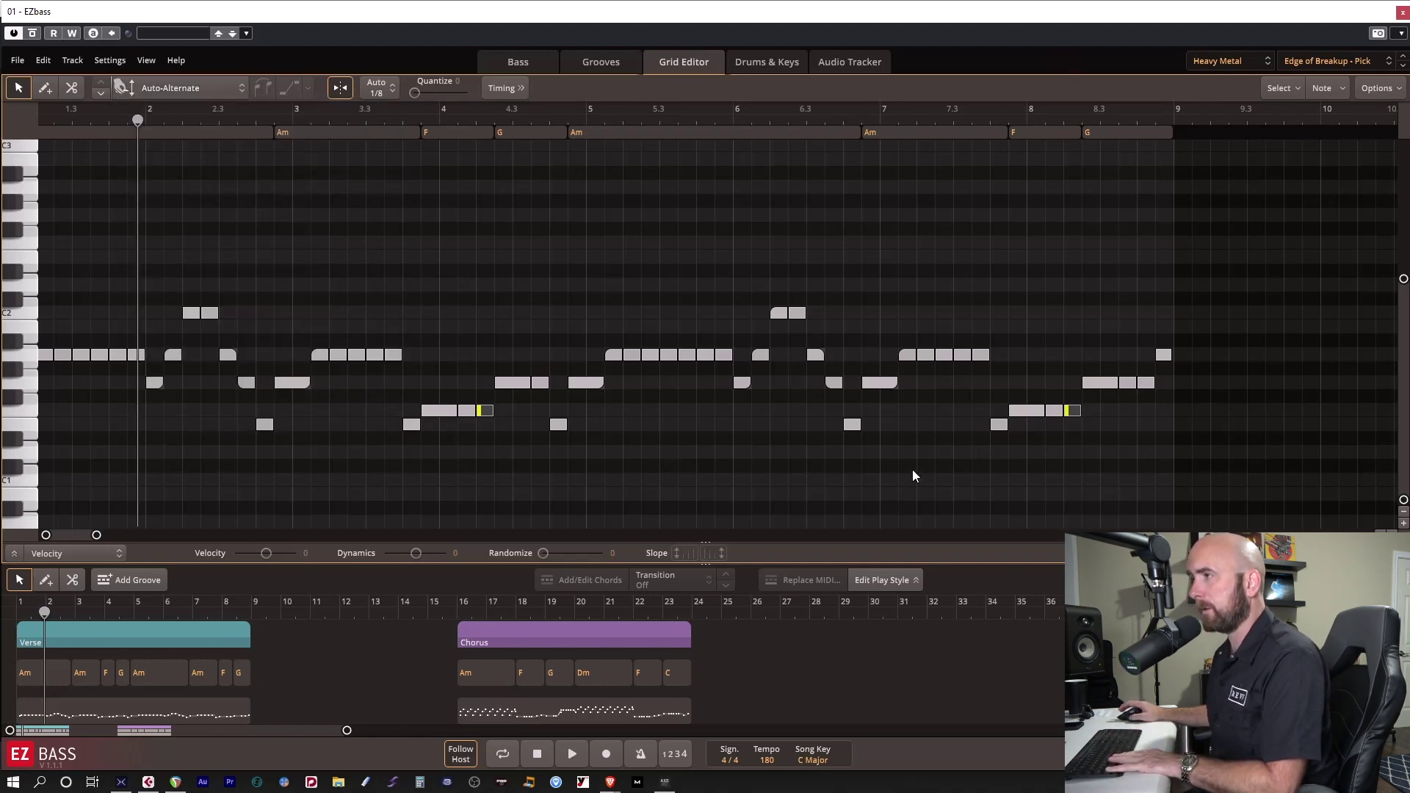